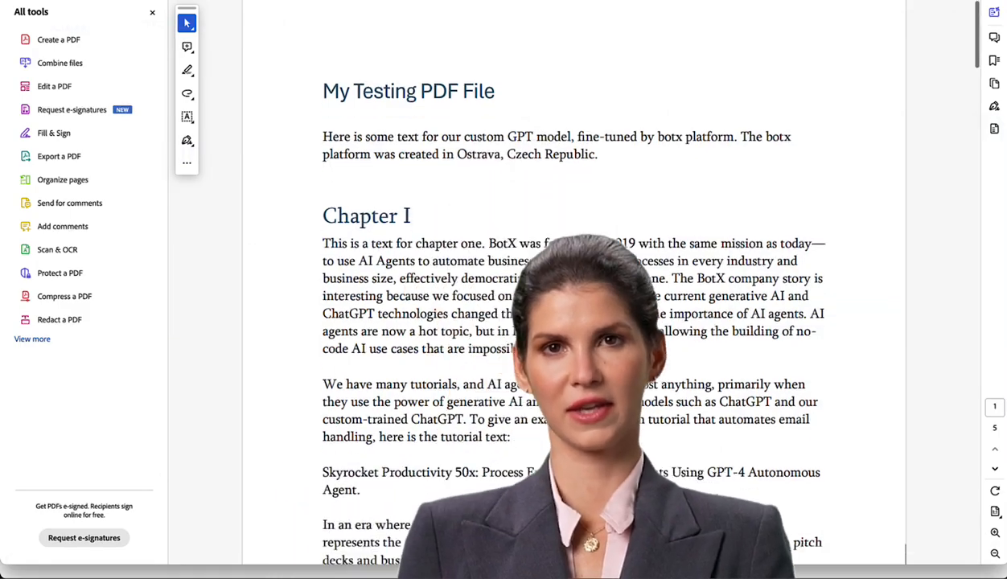
# - Scroll through the My Testing PDF File document to review its chapters
pyautogui.scroll(-10, 607, 275)
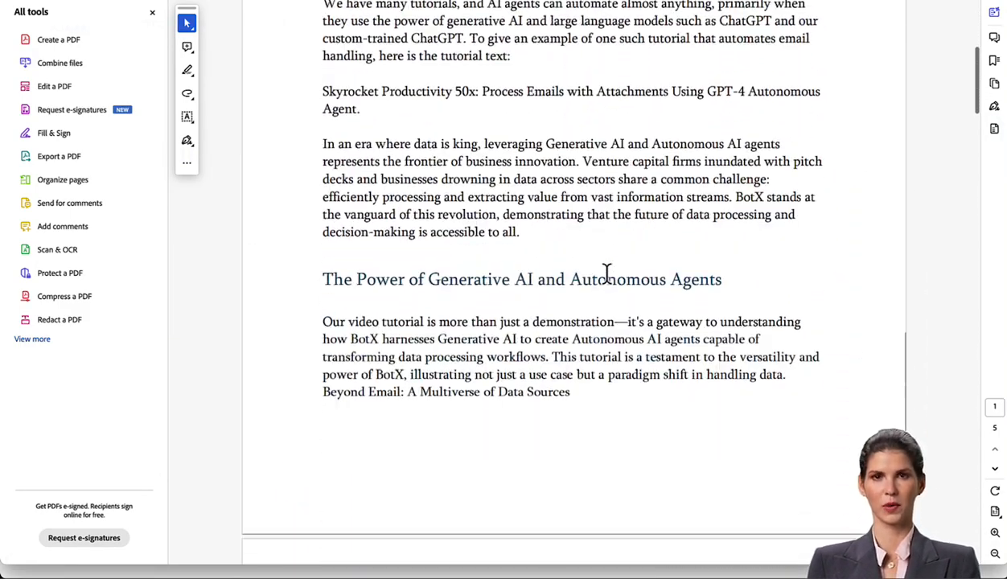
pyautogui.scroll(-8, 609, 283)
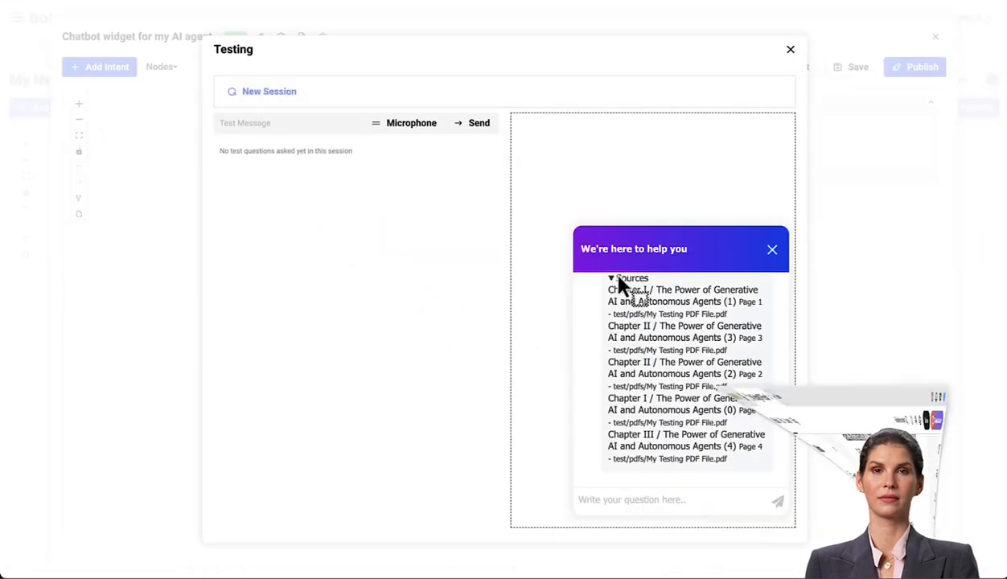
pyautogui.scroll(10, 643, 306)
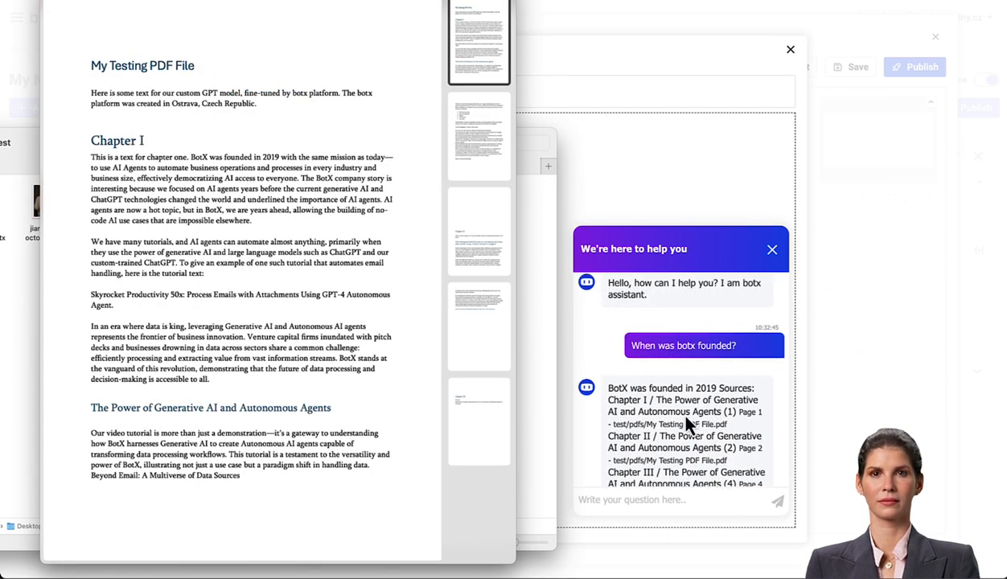
pyautogui.scroll(-3, 686, 419)
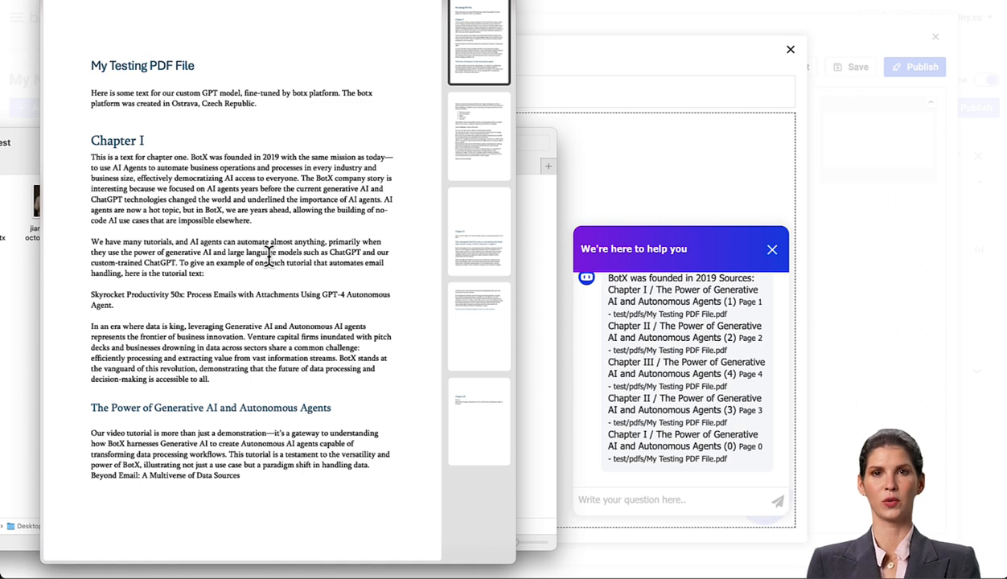
pyautogui.press('space')
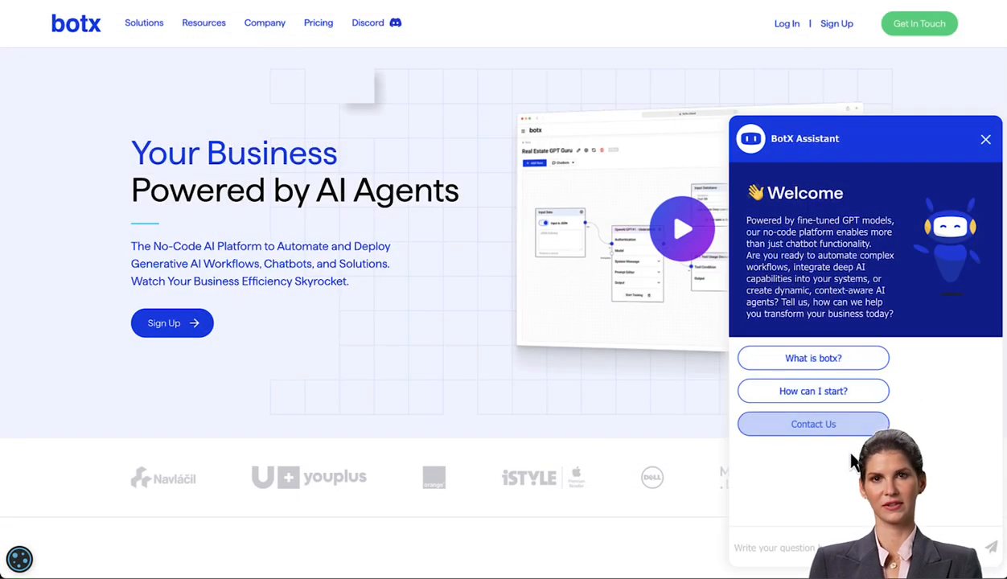
pyautogui.scroll(-4, 854, 462)
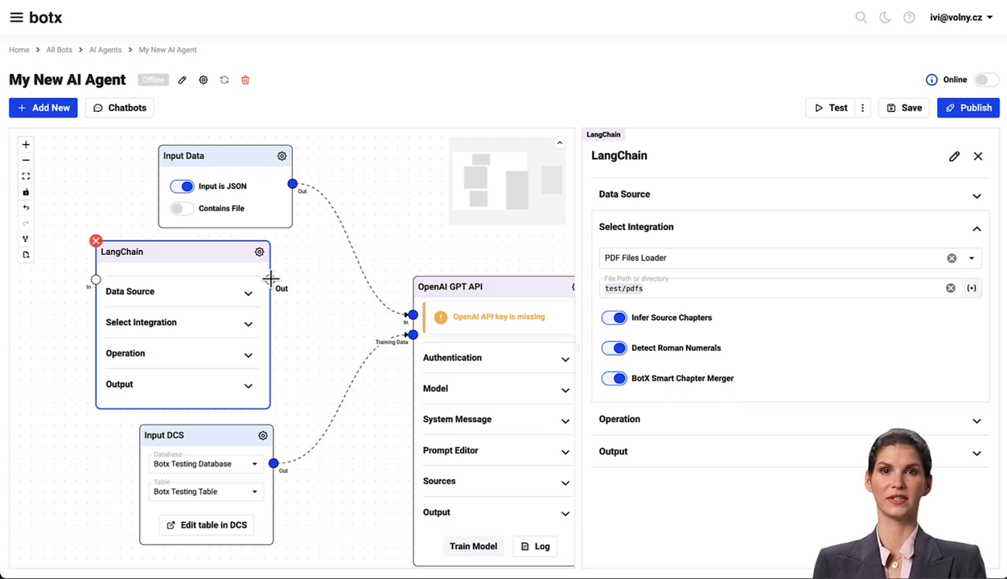
pyautogui.scroll(5, 310, 312)
pyautogui.moveTo(244, 260); pyautogui.dragTo(499, 358)
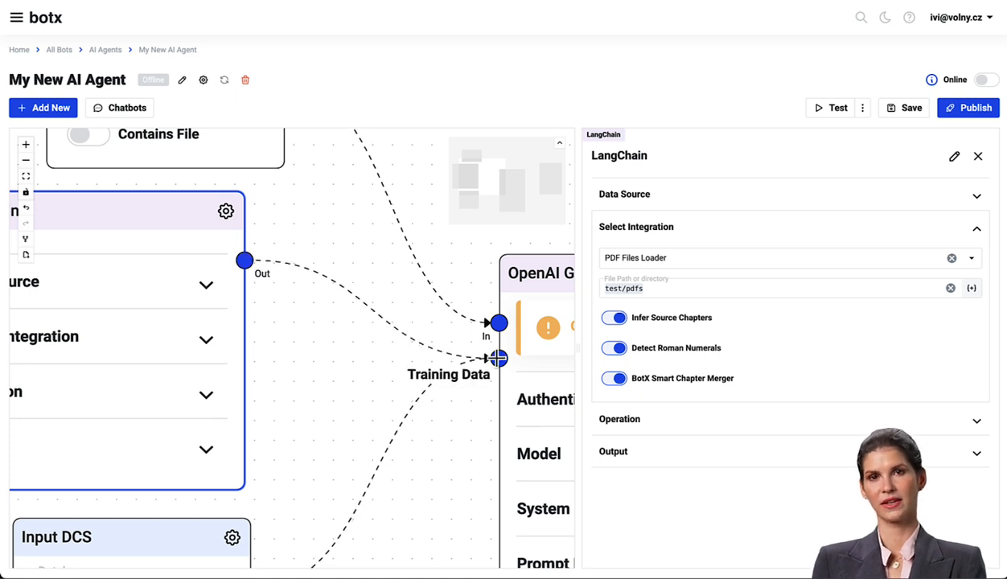
pyautogui.scroll(-4, 377, 353)
pyautogui.moveTo(369, 366); pyautogui.dragTo(356, 344)
pyautogui.scroll(1, 405, 332)
pyautogui.scroll(-2, 406, 334)
pyautogui.scroll(-1, 406, 334)
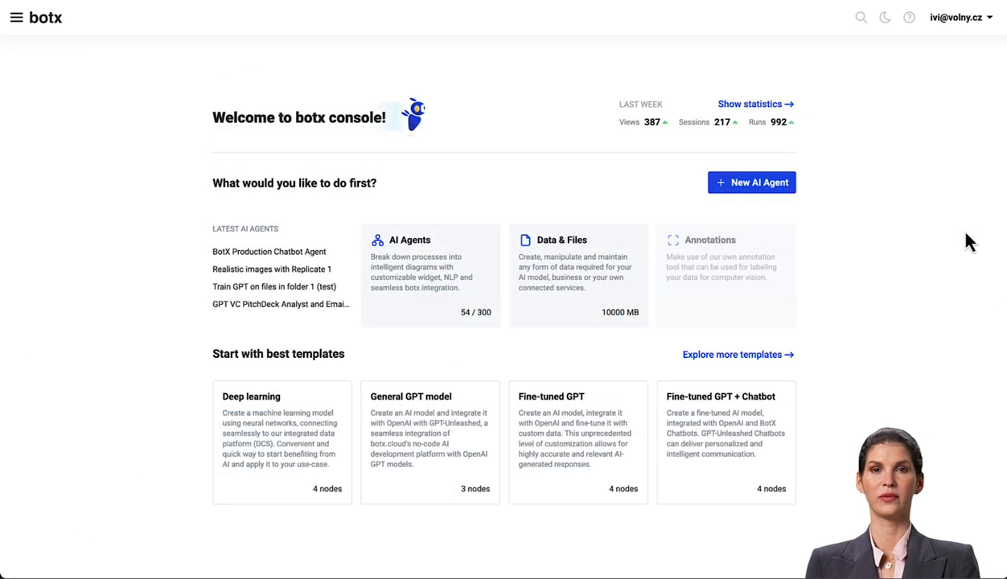
# - Create a new AI agent from the Fine-tuned GPT + Chatbot template
pyautogui.click(739, 363)
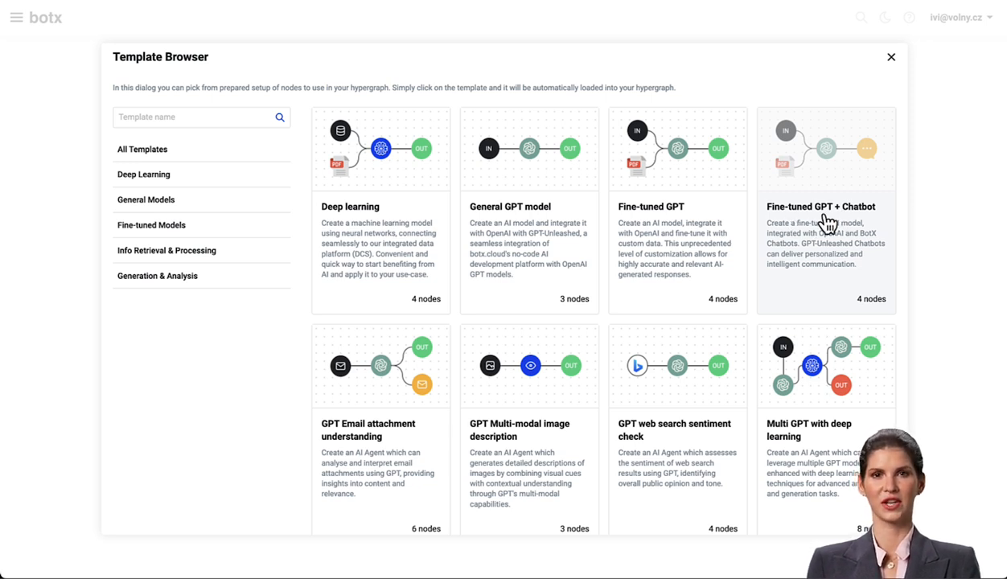
pyautogui.click(891, 57)
pyautogui.click(746, 186)
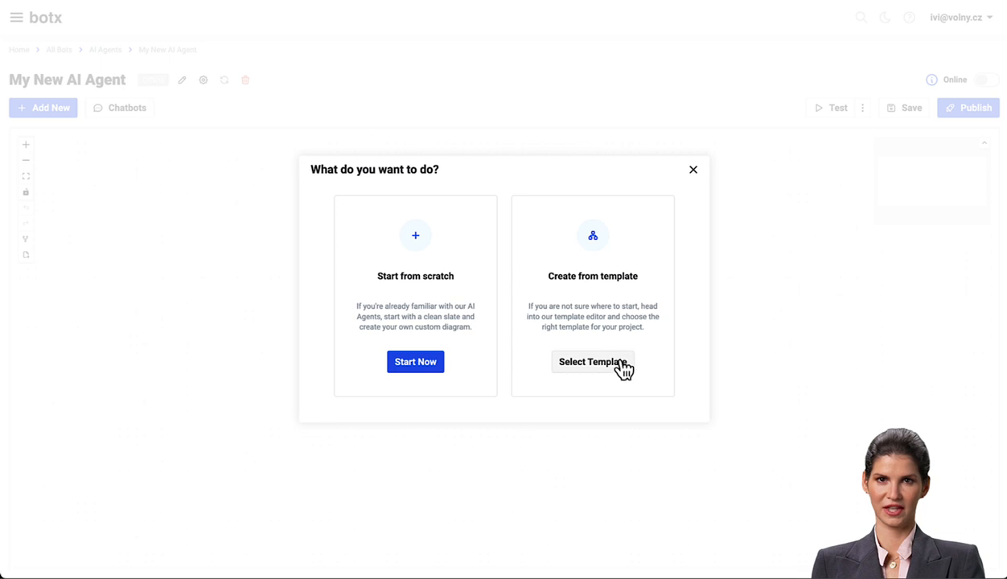
pyautogui.click(591, 369)
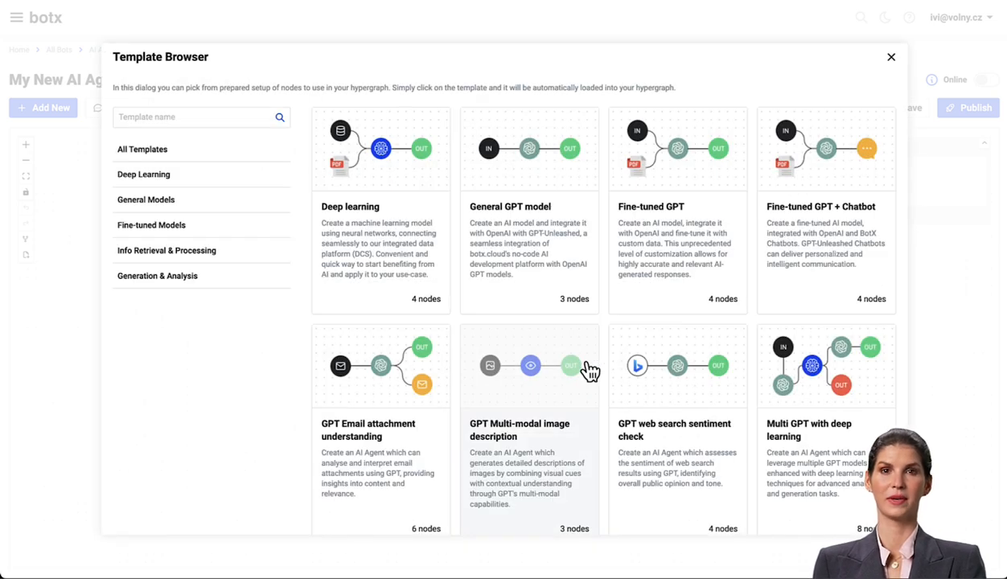
pyautogui.click(824, 230)
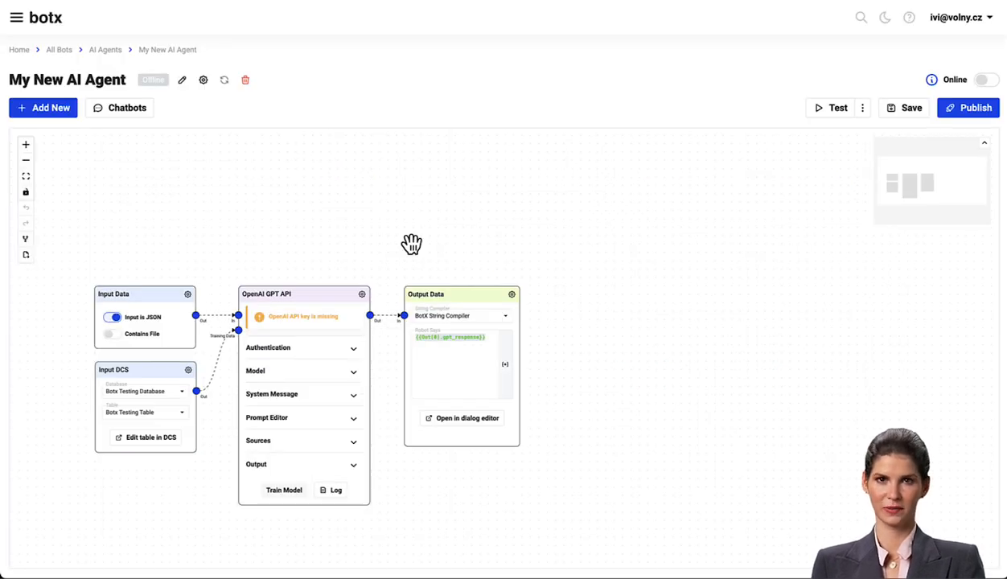
# - Rearrange the template's Input Data, Input DCS, OpenAI GPT API and Output Data nodes to spread them across the canvas
pyautogui.moveTo(381, 250); pyautogui.dragTo(564, 229)
pyautogui.moveTo(351, 275); pyautogui.dragTo(269, 185)
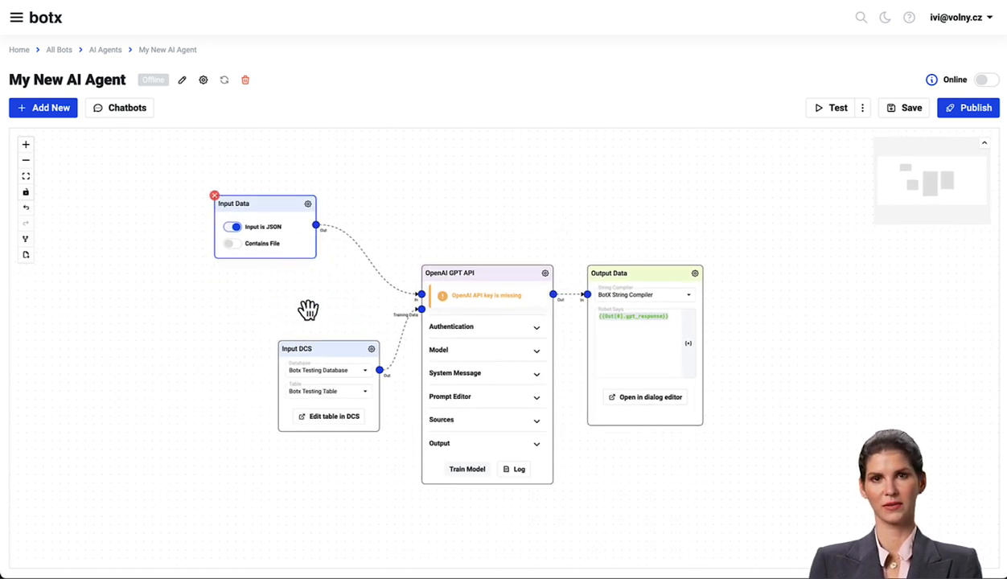
pyautogui.moveTo(346, 355); pyautogui.dragTo(274, 426)
pyautogui.moveTo(488, 283); pyautogui.dragTo(473, 313)
pyautogui.moveTo(643, 281); pyautogui.dragTo(669, 282)
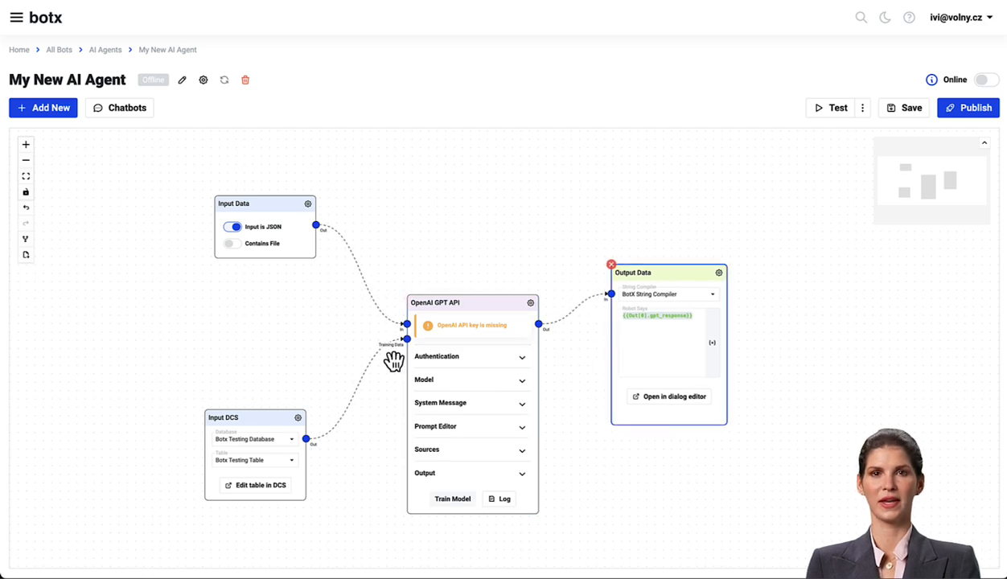
# - Open the Input DCS node's Botx Testing Table in the data studio and browse its entries
pyautogui.scroll(3, 386, 353)
pyautogui.moveTo(277, 447); pyautogui.dragTo(272, 443)
pyautogui.click(209, 527)
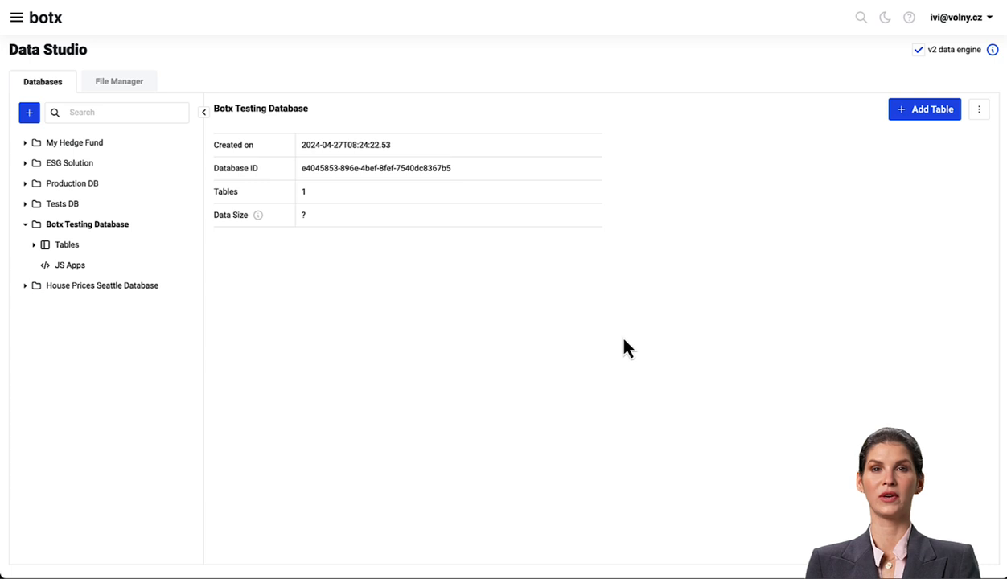
pyautogui.click(34, 245)
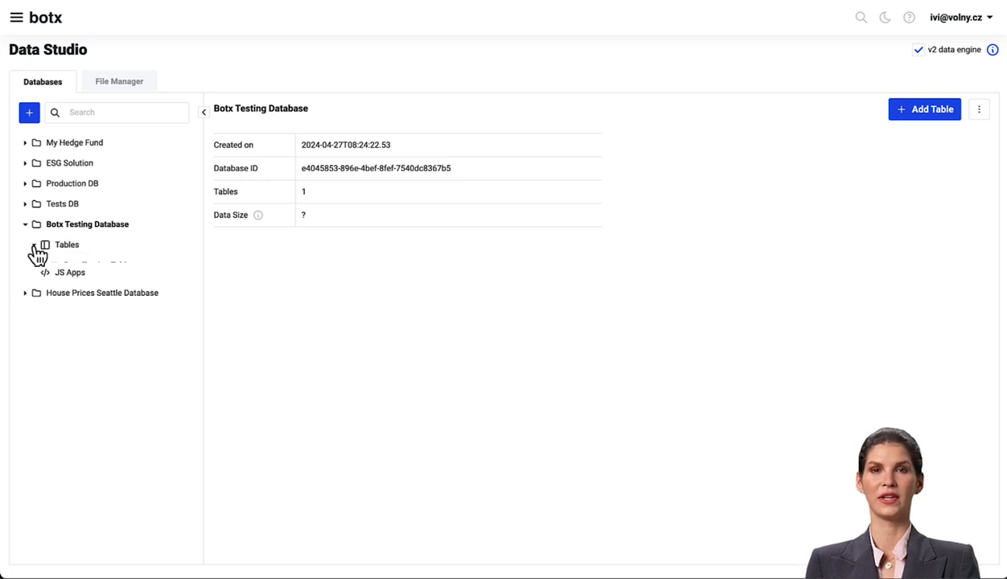
pyautogui.click(104, 268)
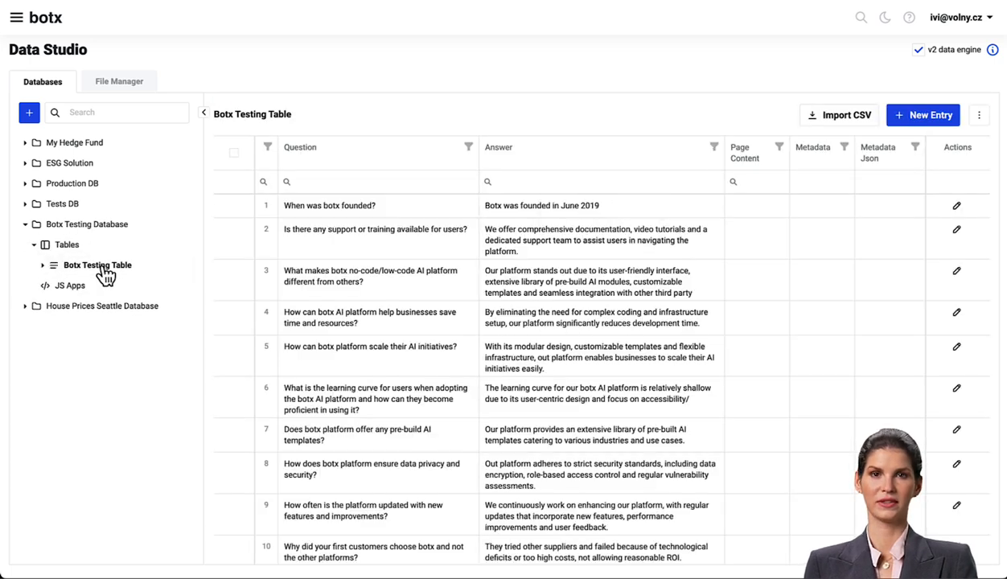
pyautogui.scroll(-3, 596, 273)
pyautogui.scroll(3, 600, 218)
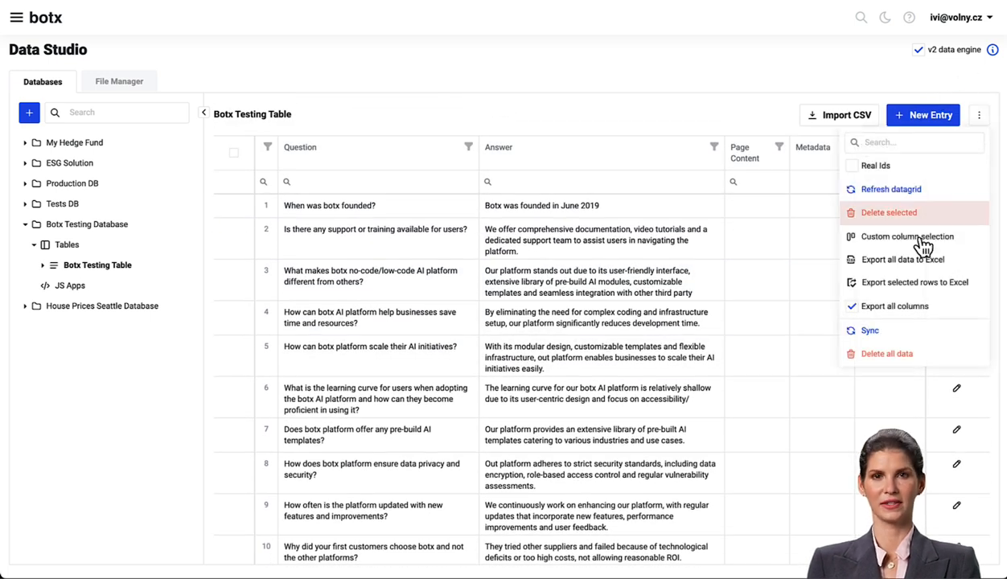
# - Delete all data in the Botx Testing Table, confirming with the phrase 'Delete all data in Botx Testing Table'
pyautogui.click(893, 358)
pyautogui.click(525, 290)
pyautogui.write('Delete all data in Botx Testing')
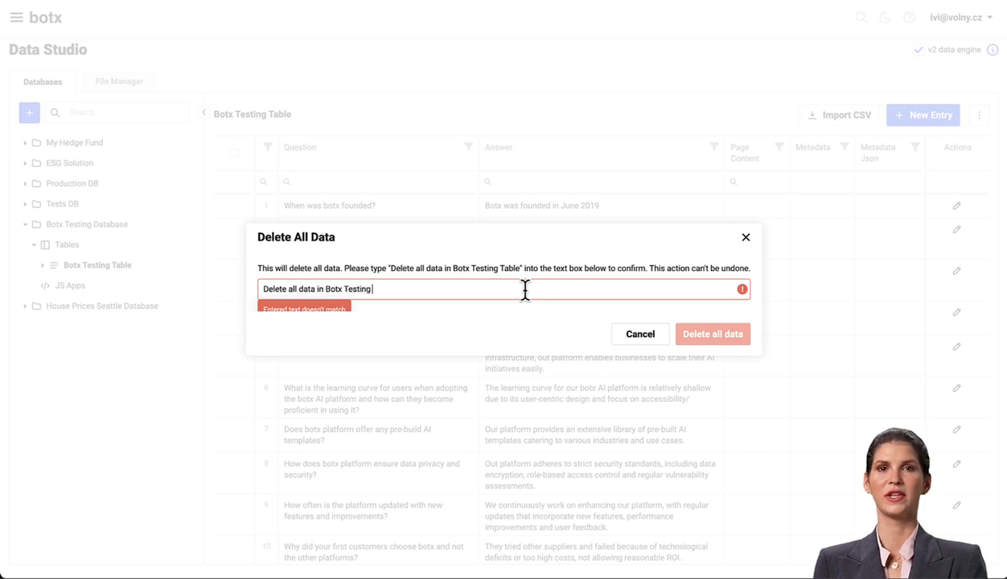
pyautogui.write('Table')
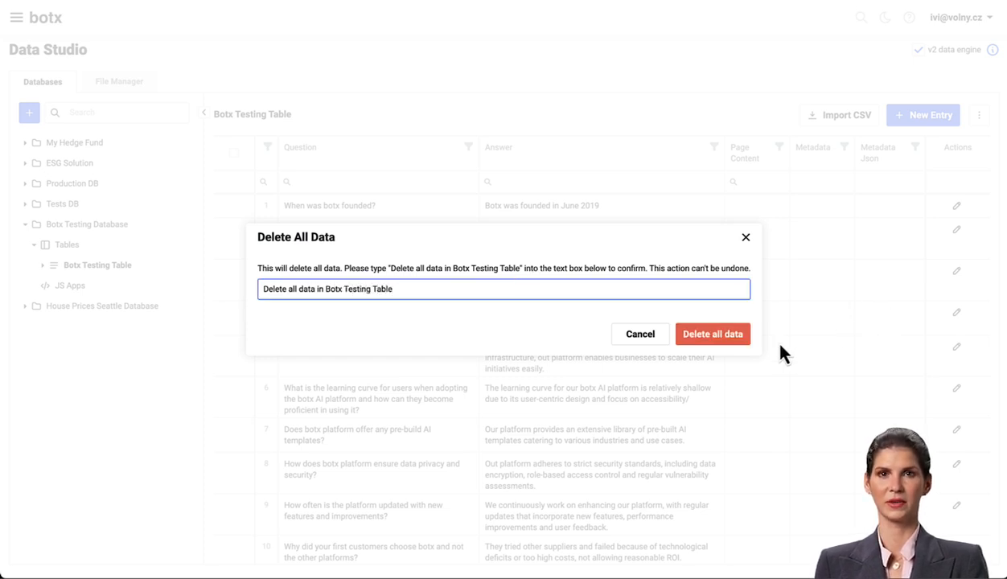
pyautogui.click(721, 340)
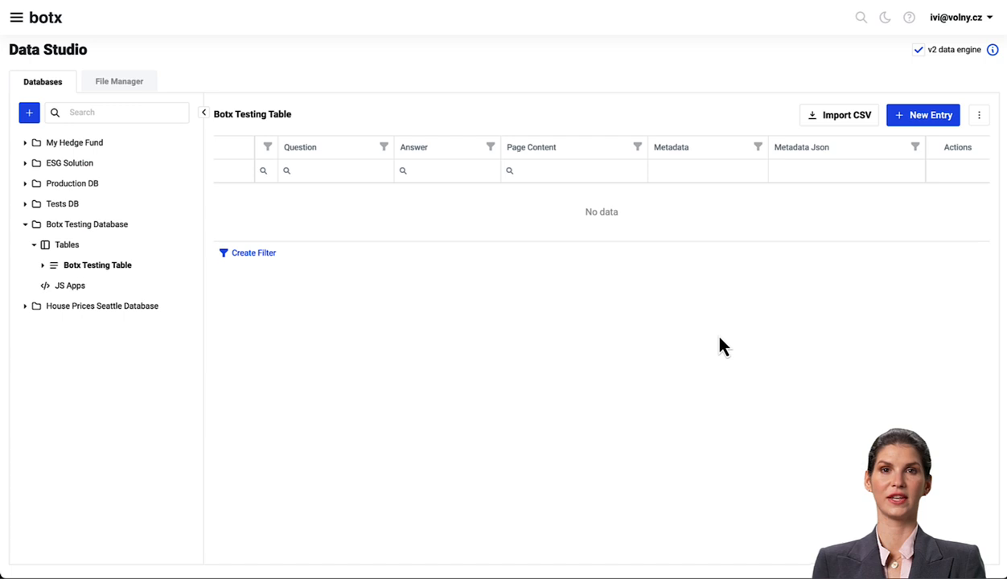
# - Upload My Testing PDF File.pdf into the test/pdfs folder of the file manager
pyautogui.click(121, 82)
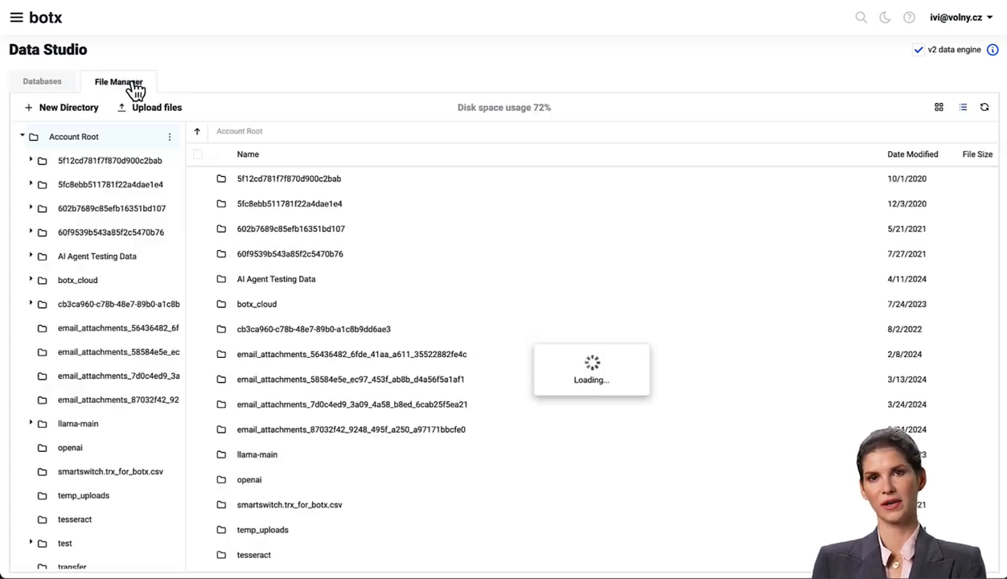
pyautogui.scroll(-1, 107, 337)
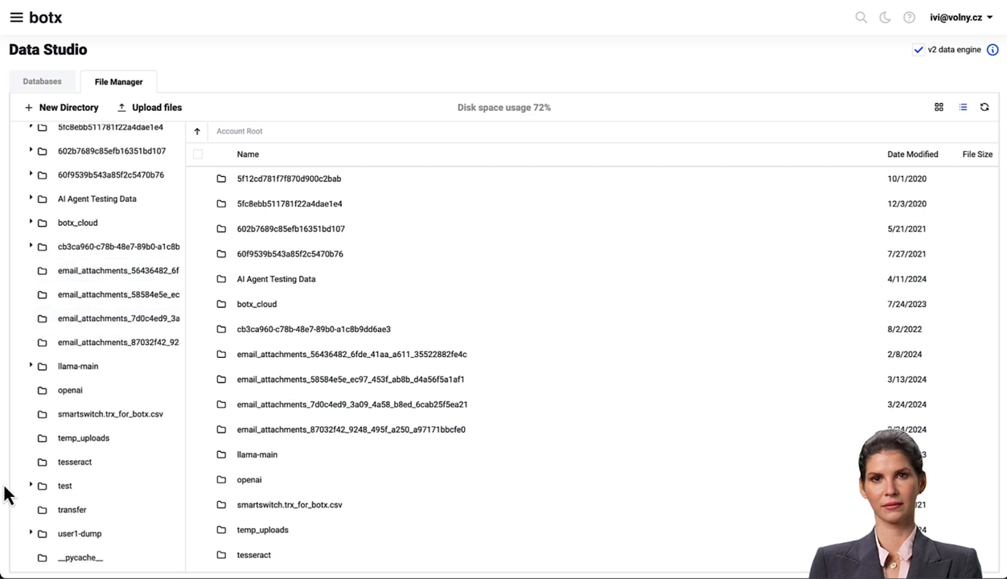
pyautogui.click(31, 486)
pyautogui.click(100, 537)
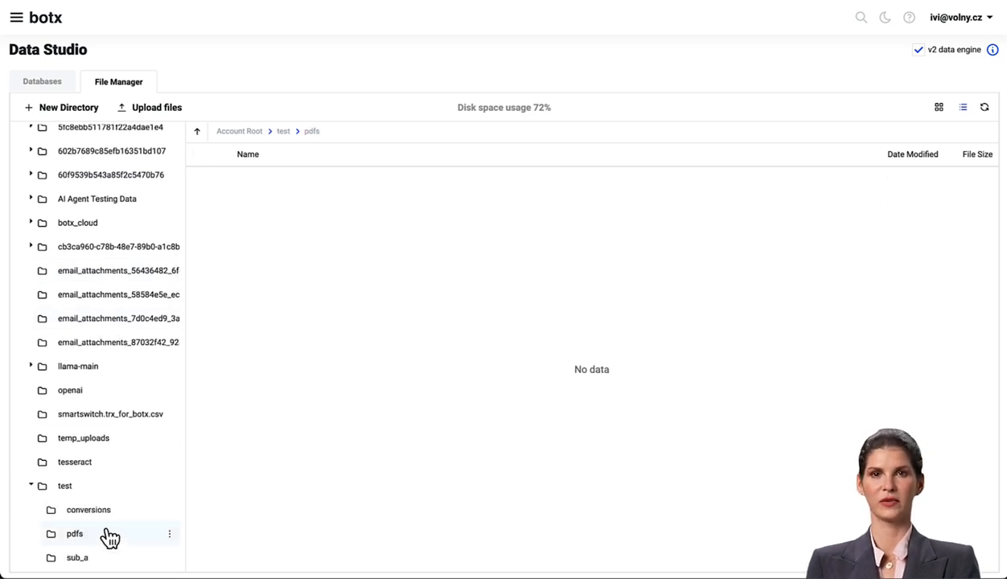
pyautogui.click(161, 109)
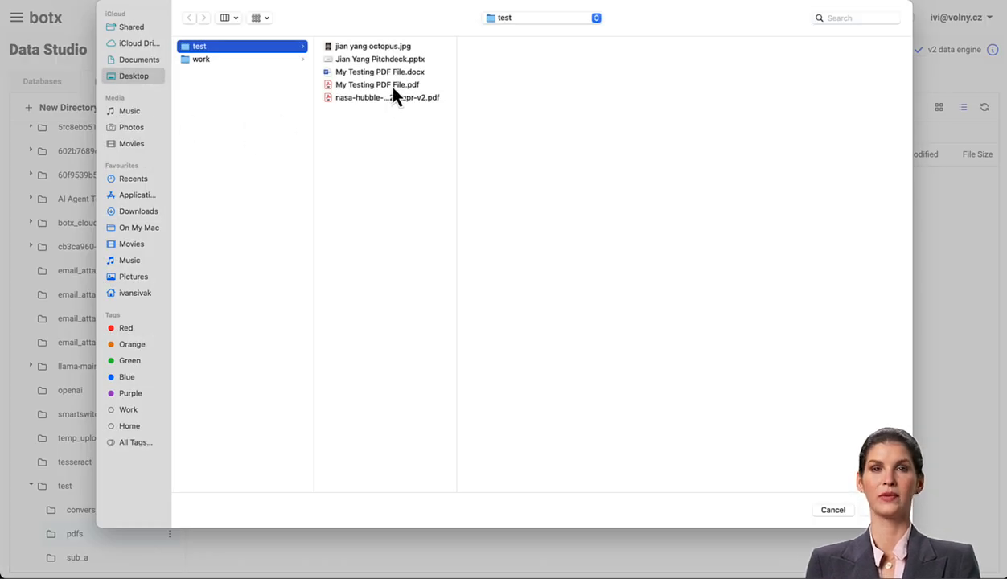
pyautogui.click(392, 90)
pyautogui.press('space')
pyautogui.scroll(-3, 461, 210)
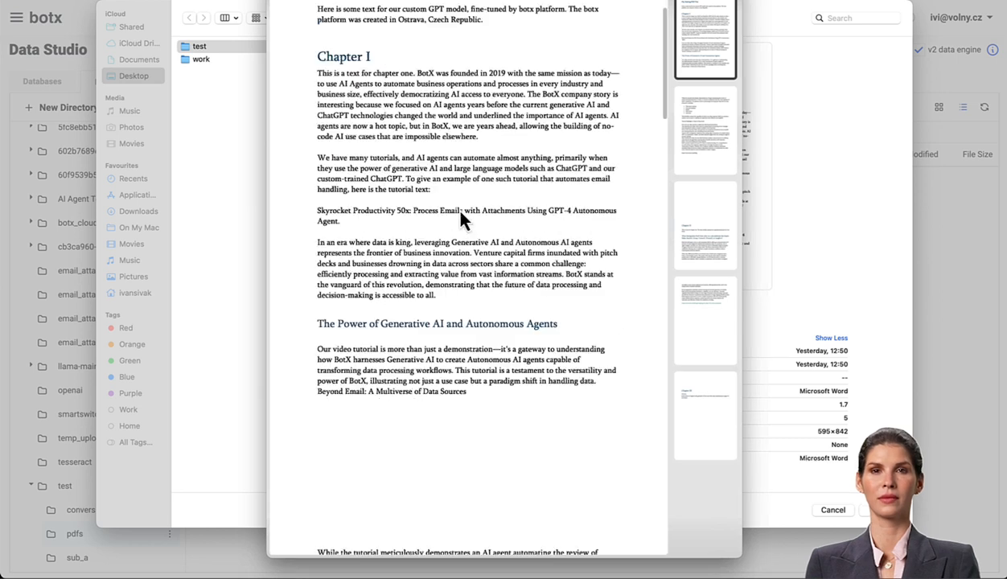
pyautogui.press('space')
pyautogui.press('Return')
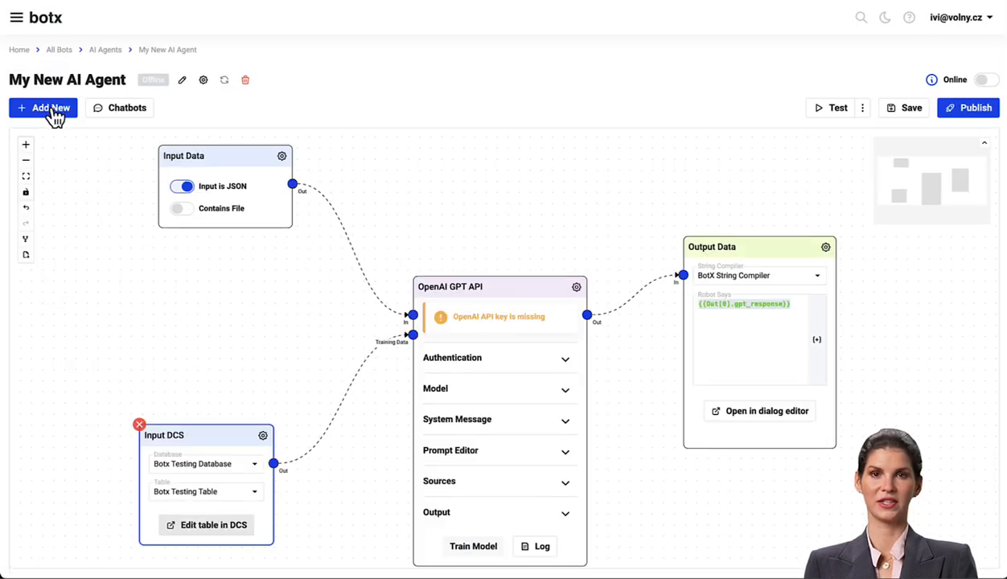
# - Add a LangChain integration node to the agent and place it below the Input Data node
pyautogui.click(52, 111)
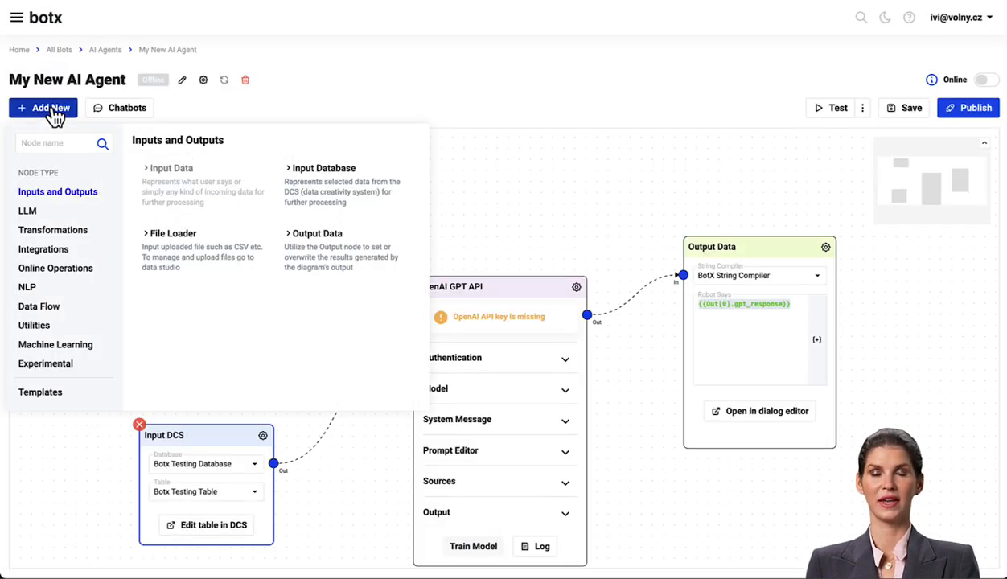
pyautogui.click(53, 254)
pyautogui.click(317, 195)
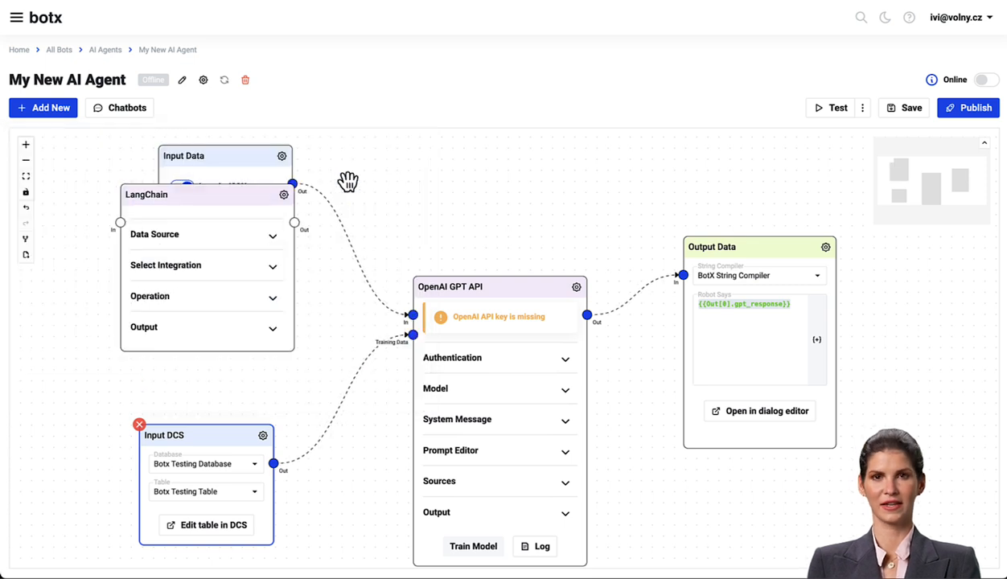
pyautogui.moveTo(245, 201); pyautogui.dragTo(229, 256)
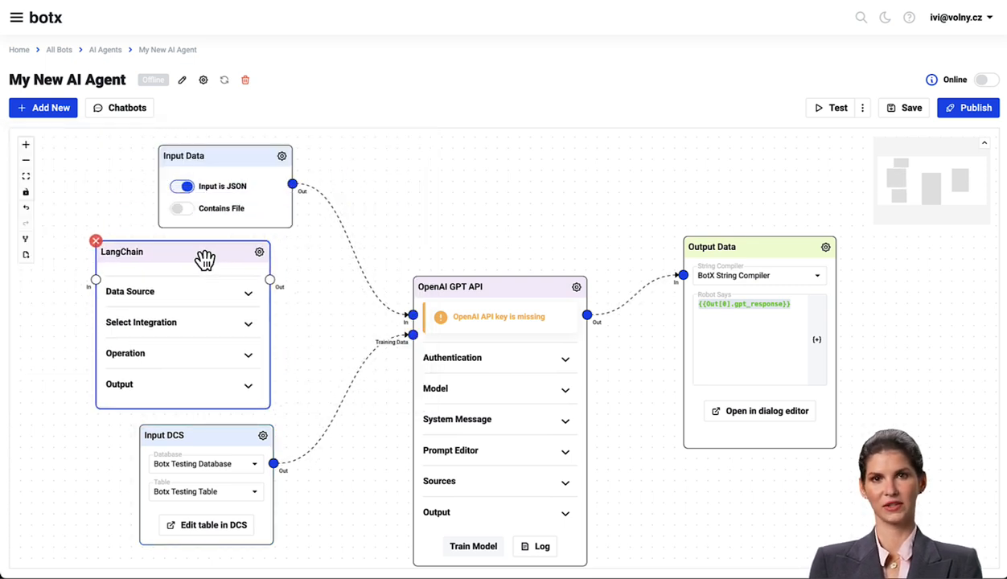
# - Open the LangChain node's settings and select the PDF Files Loader integration
pyautogui.click(260, 252)
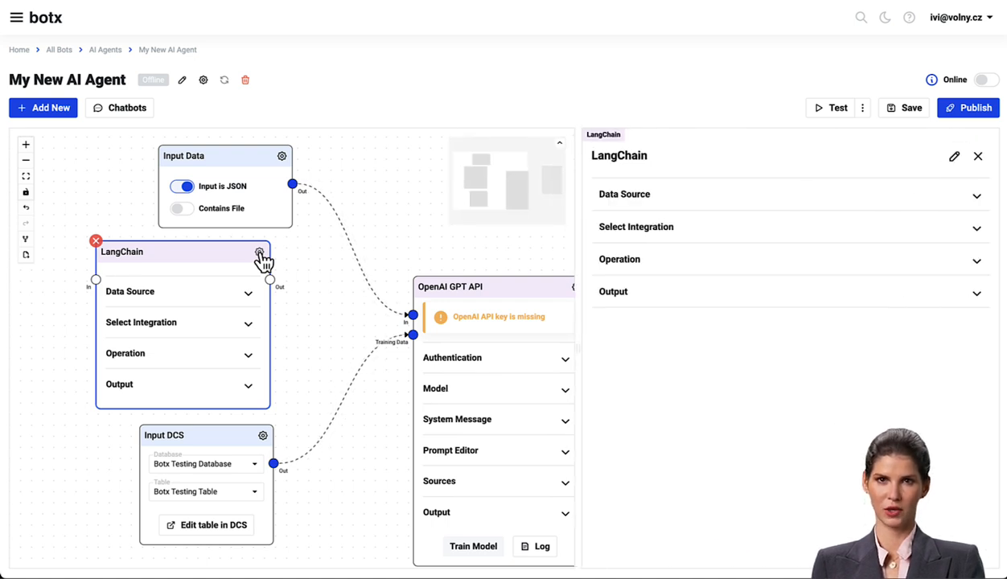
pyautogui.click(652, 232)
pyautogui.click(659, 261)
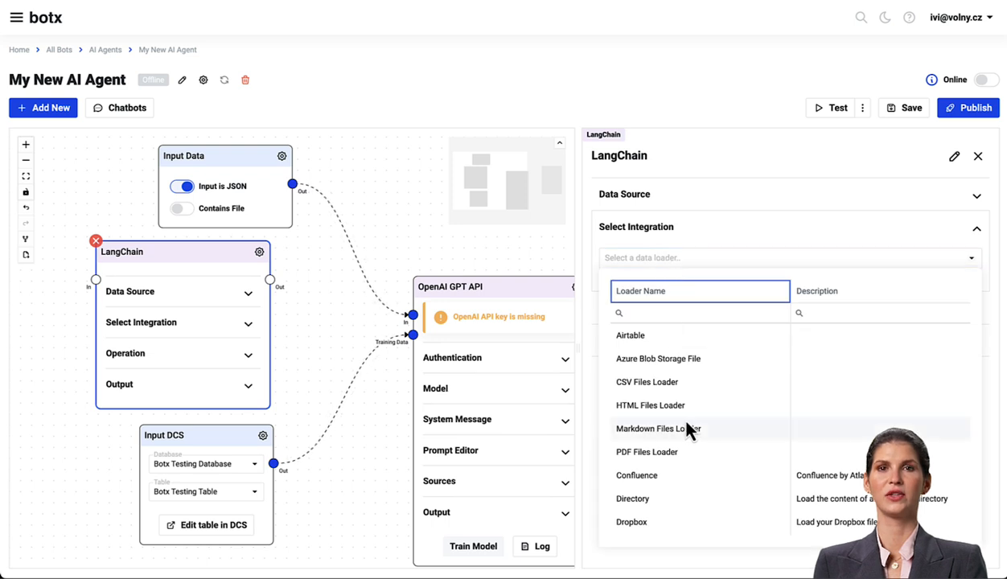
pyautogui.scroll(-3, 687, 430)
pyautogui.scroll(2, 688, 431)
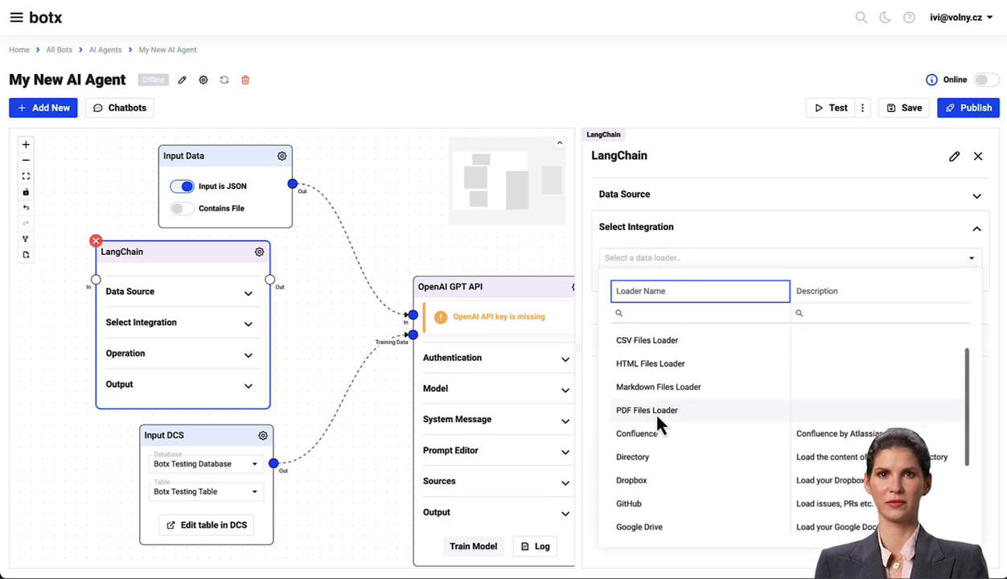
pyautogui.click(655, 412)
# - Set the PDF loader's file path to the test/pdfs folder
pyautogui.click(971, 290)
pyautogui.click(270, 126)
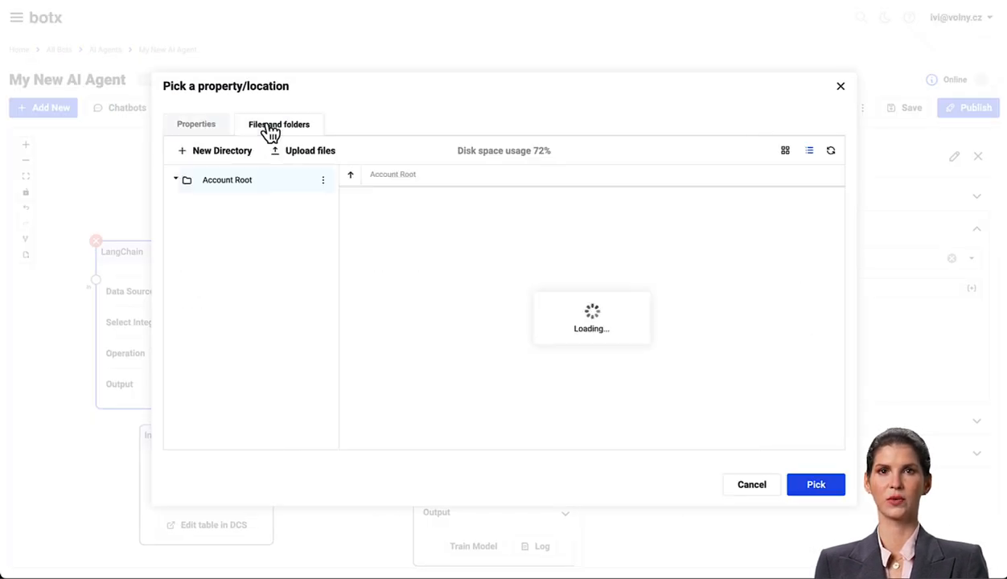
pyautogui.scroll(-5, 258, 303)
pyautogui.click(186, 362)
pyautogui.click(227, 411)
pyautogui.click(819, 486)
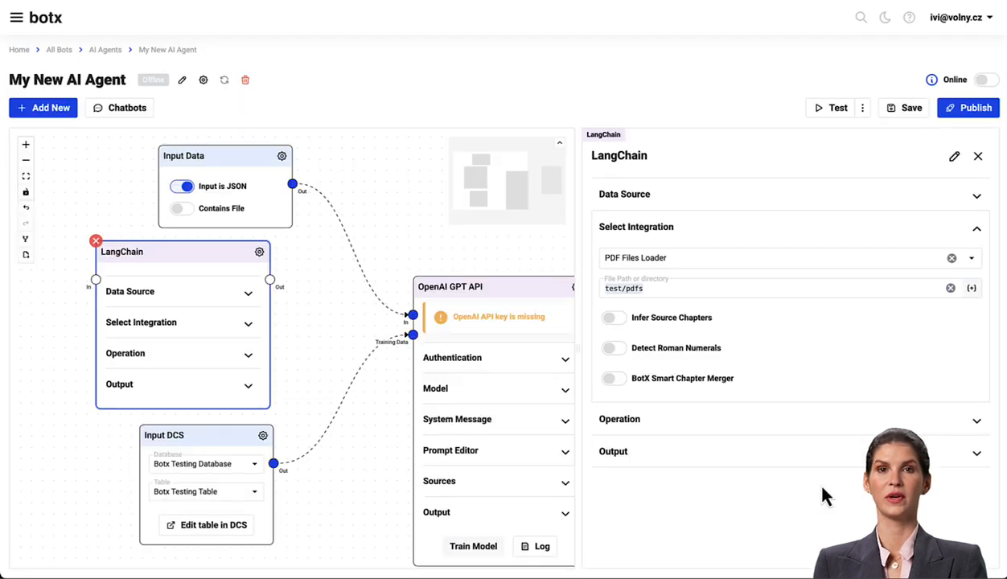
# - Enable Infer Source Chapters, Detect Roman Numerals and BotX Smart Chapter Merger in the PDF loader settings
pyautogui.click(614, 317)
pyautogui.click(614, 348)
pyautogui.click(614, 379)
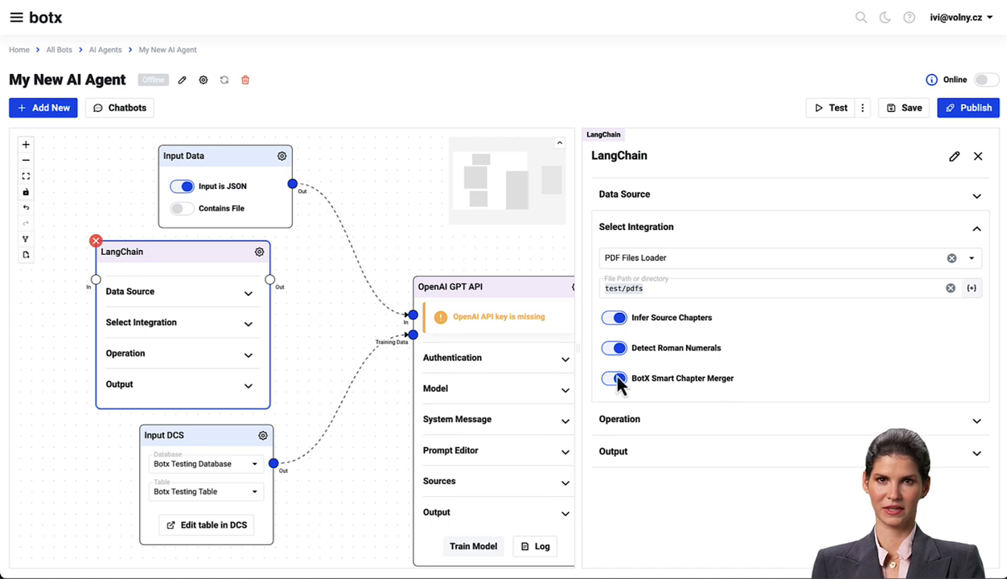
# - Connect the LangChain node's output to the OpenAI GPT API node's Training Data input
pyautogui.scroll(5, 306, 309)
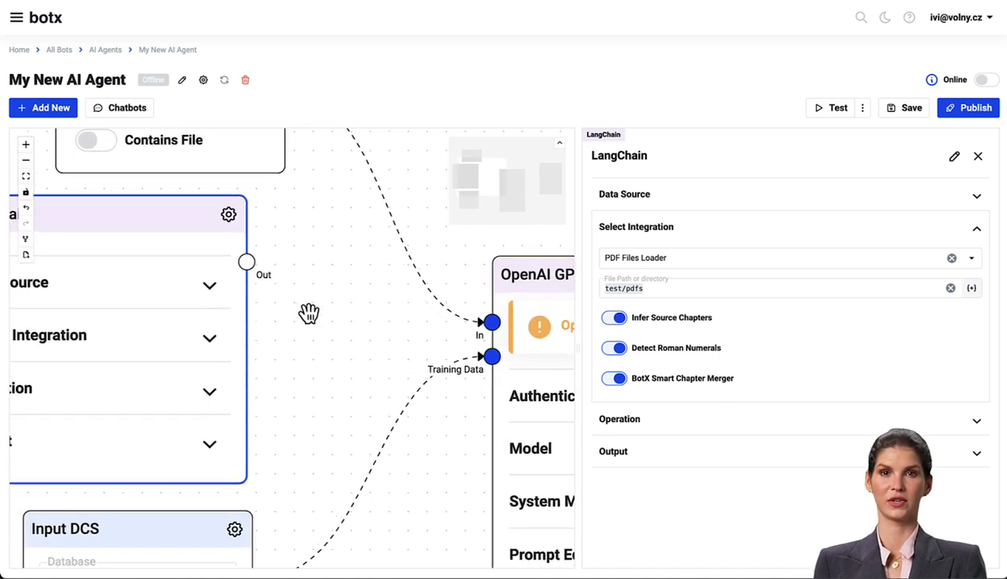
pyautogui.moveTo(245, 260); pyautogui.dragTo(498, 358)
pyautogui.scroll(-4, 379, 352)
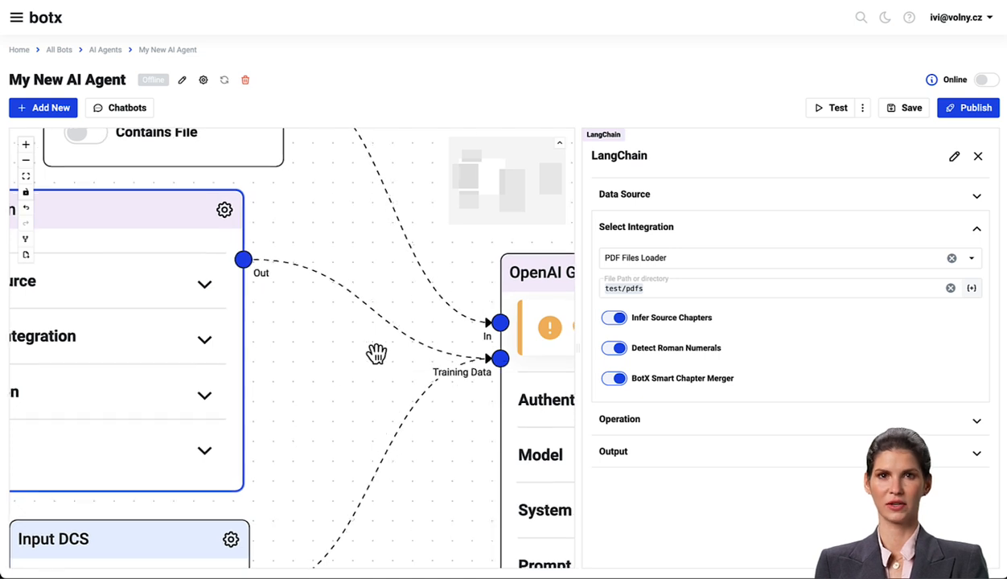
pyautogui.moveTo(373, 355); pyautogui.dragTo(356, 343)
pyautogui.scroll(-1, 405, 333)
pyautogui.scroll(-1, 406, 333)
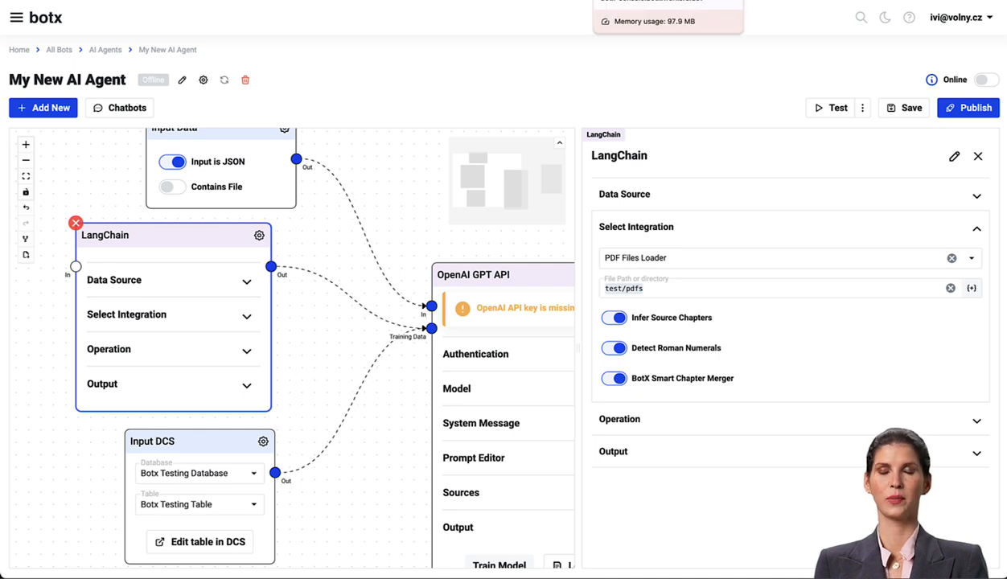
# - Open the Botx Testing Table of the Botx Testing Database in Data Studio
pyautogui.click(644, 0)
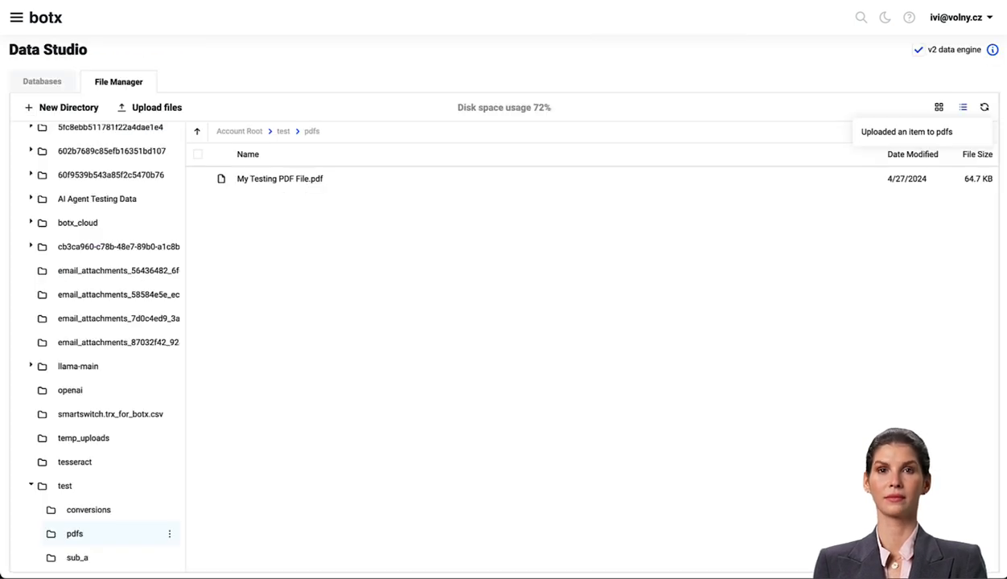
pyautogui.click(42, 84)
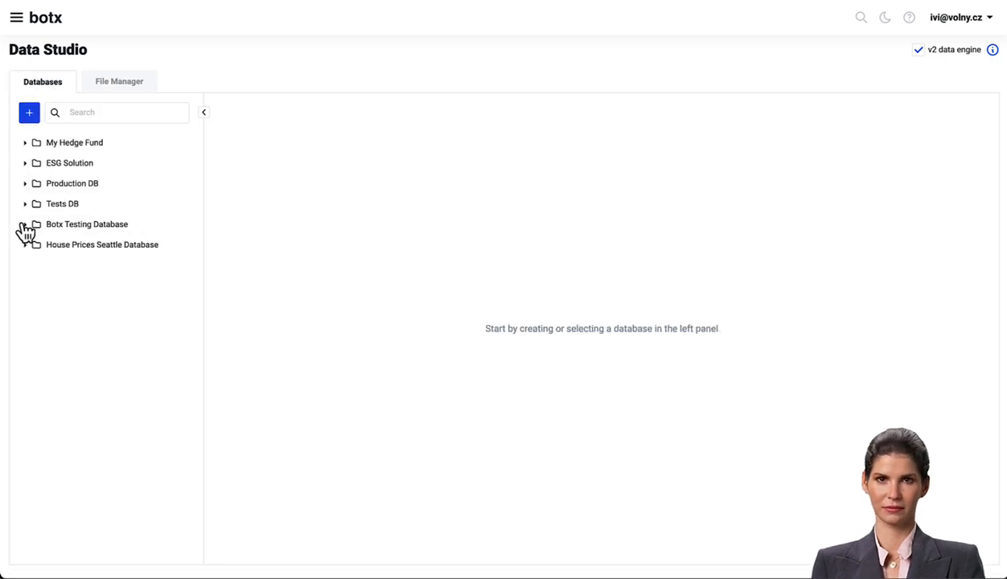
pyautogui.click(26, 226)
pyautogui.click(36, 246)
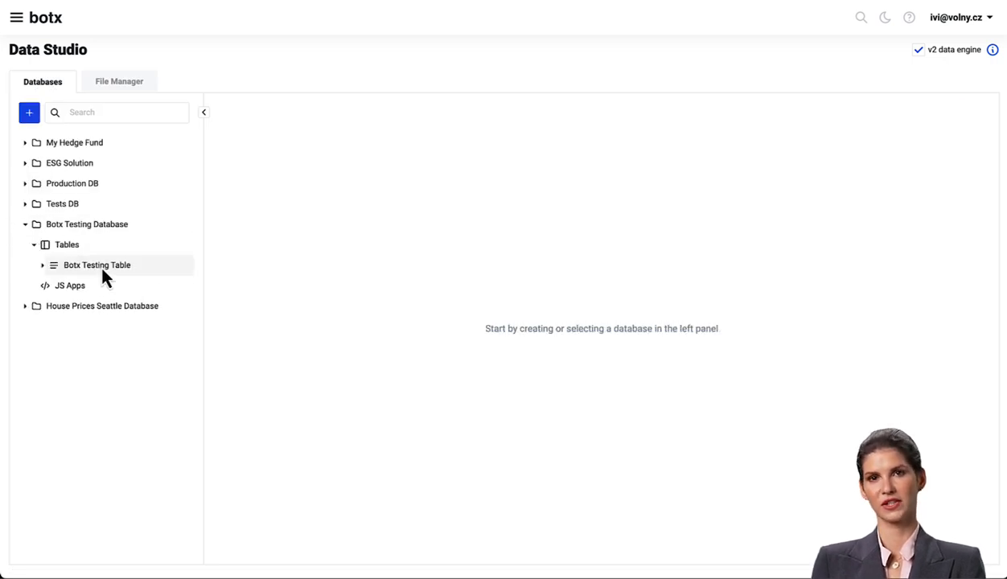
pyautogui.click(102, 270)
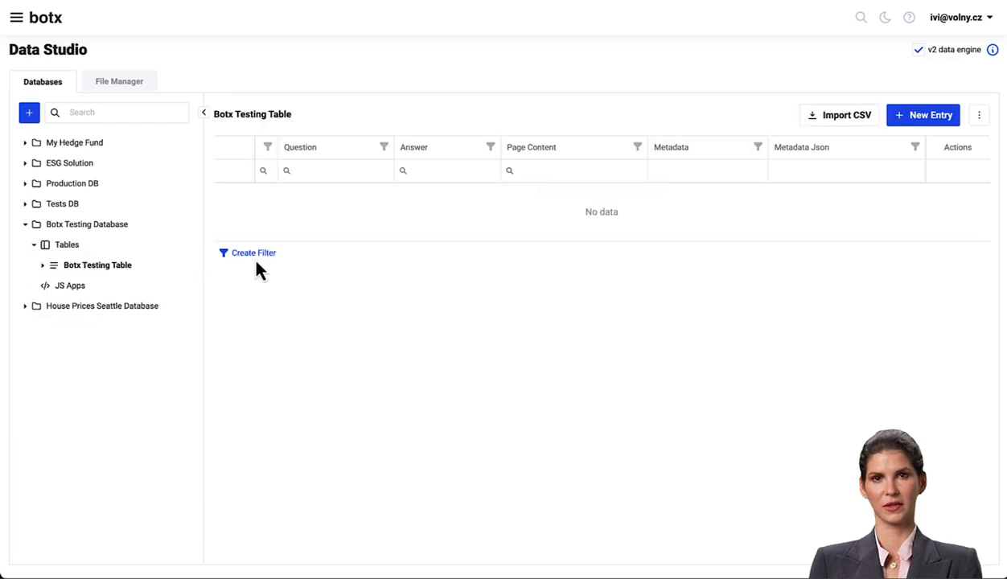
# - Start a new table entry and enter the page content 'The name "botx" means you can have "x" number of bots'
pyautogui.click(935, 123)
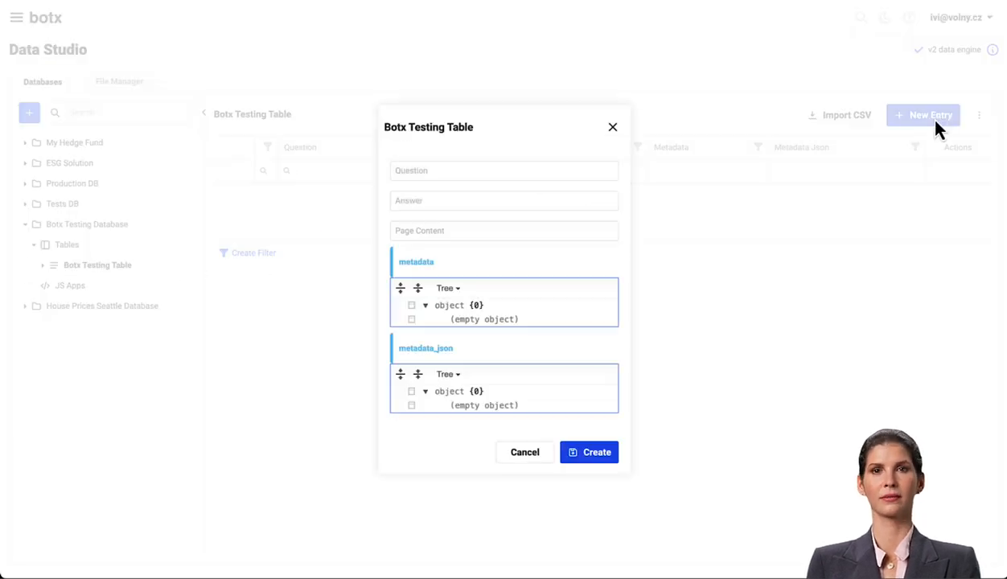
pyautogui.click(508, 224)
pyautogui.write('The name "botx" means you can have "x" number of bots')
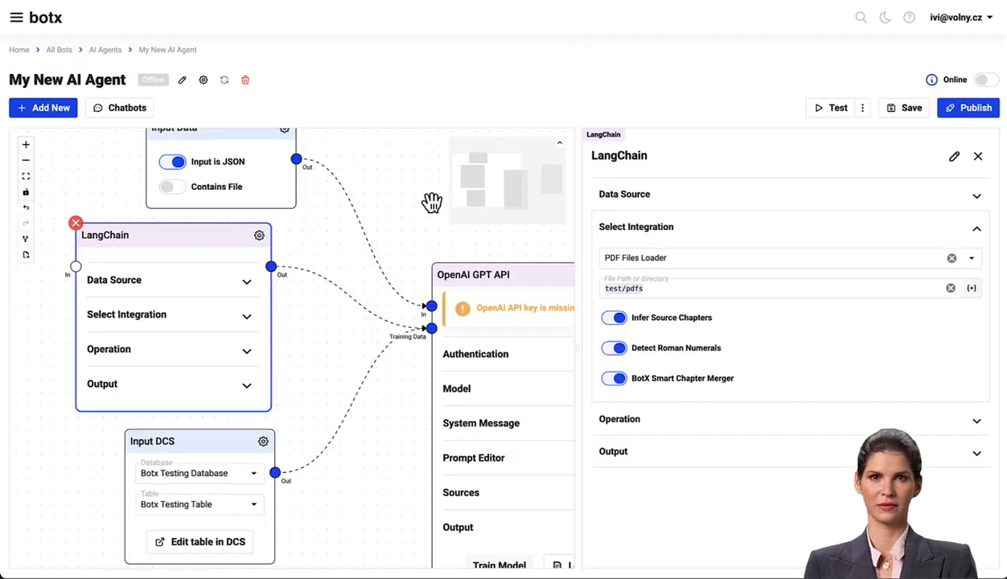
# - Open the OpenAI GPT API node's authentication settings and paste the OpenAI API key as the API token
pyautogui.moveTo(472, 257); pyautogui.dragTo(361, 237)
pyautogui.click(502, 255)
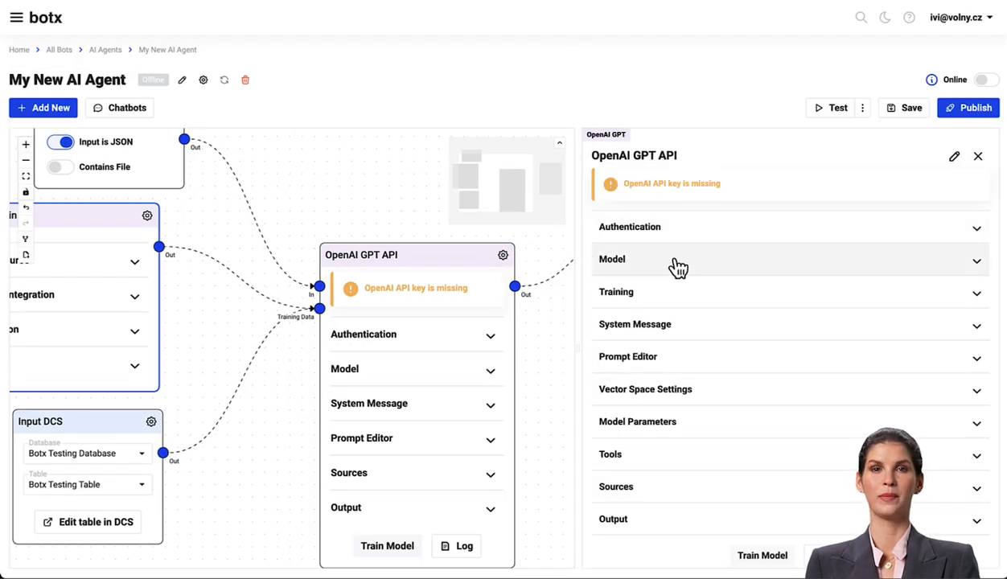
pyautogui.click(661, 229)
pyautogui.click(655, 261)
pyautogui.hotkey('ctrl', 'v')
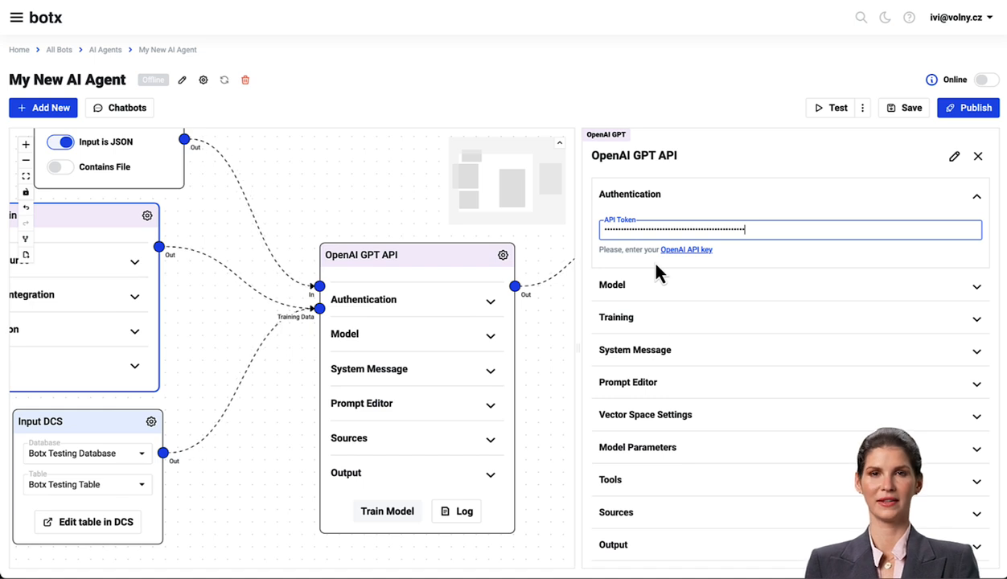
# - Save the agent and switch it online
pyautogui.click(907, 109)
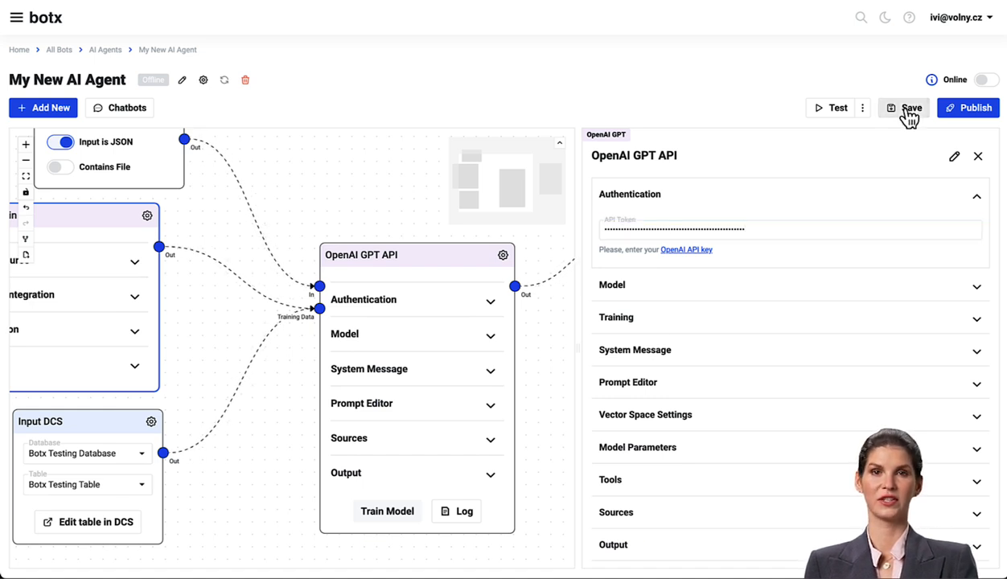
pyautogui.click(986, 80)
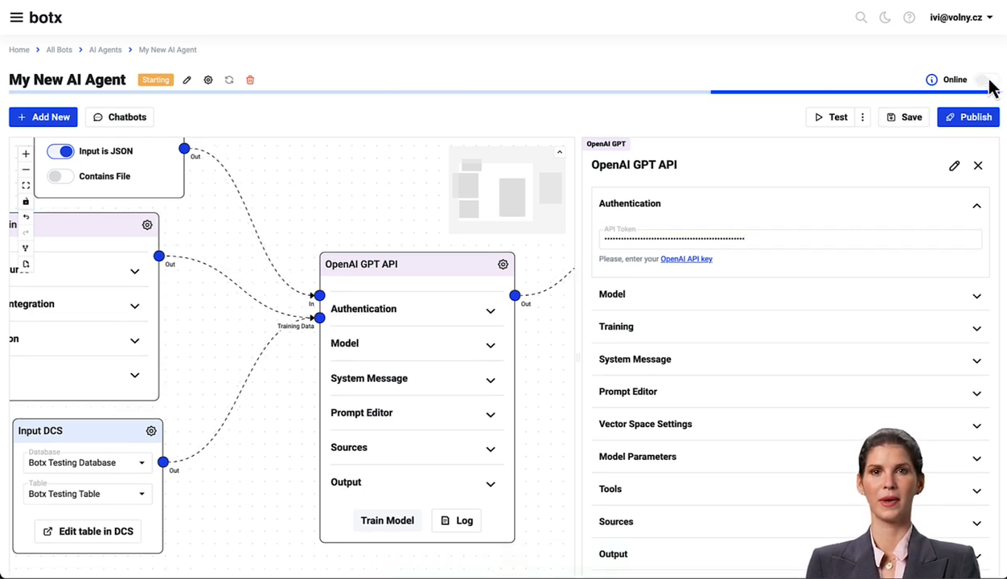
# - Train the GPT model and run a test of the agent
pyautogui.click(386, 511)
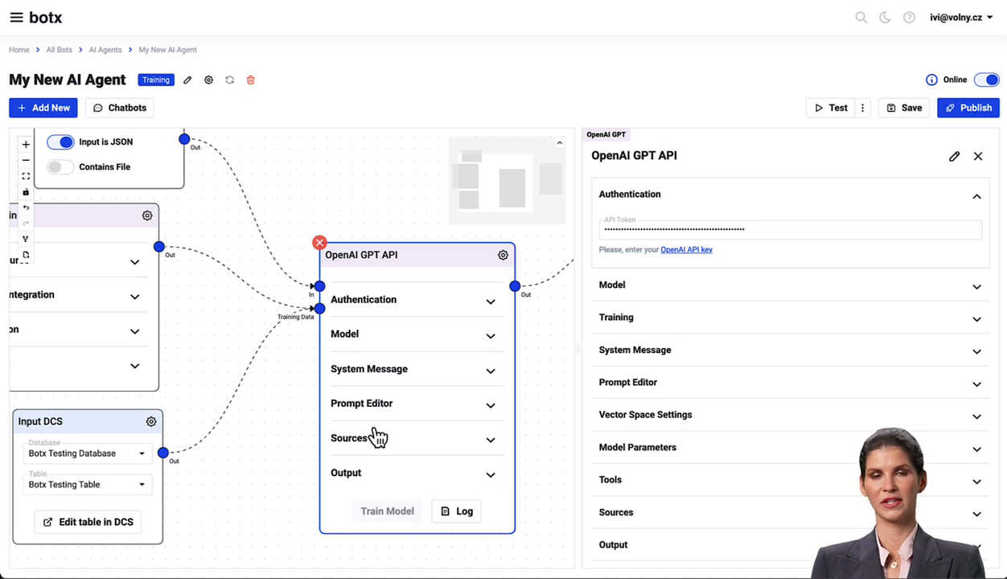
pyautogui.click(832, 113)
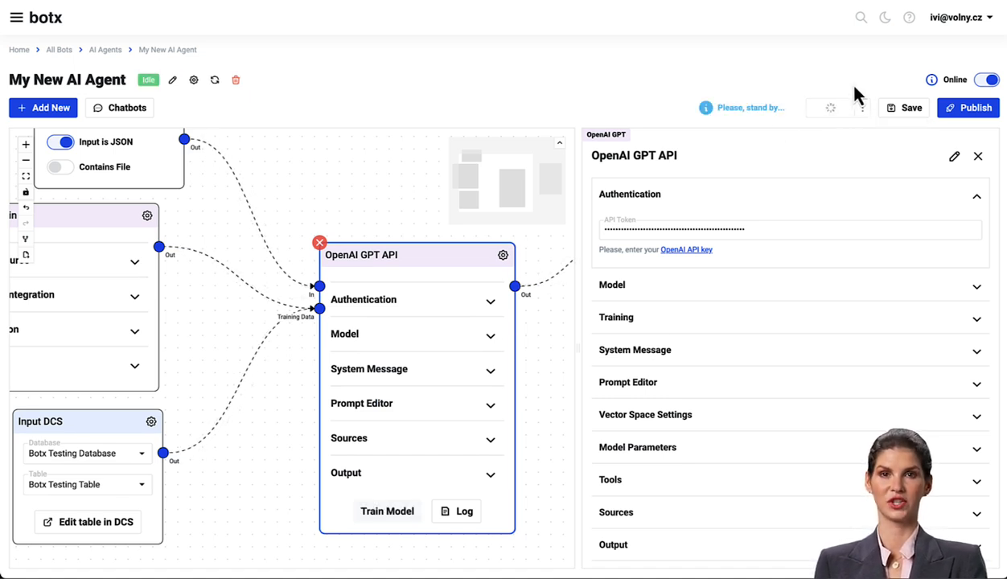
# - Open the test configurations and inspect the Question about botx configuration
pyautogui.click(863, 108)
pyautogui.click(865, 148)
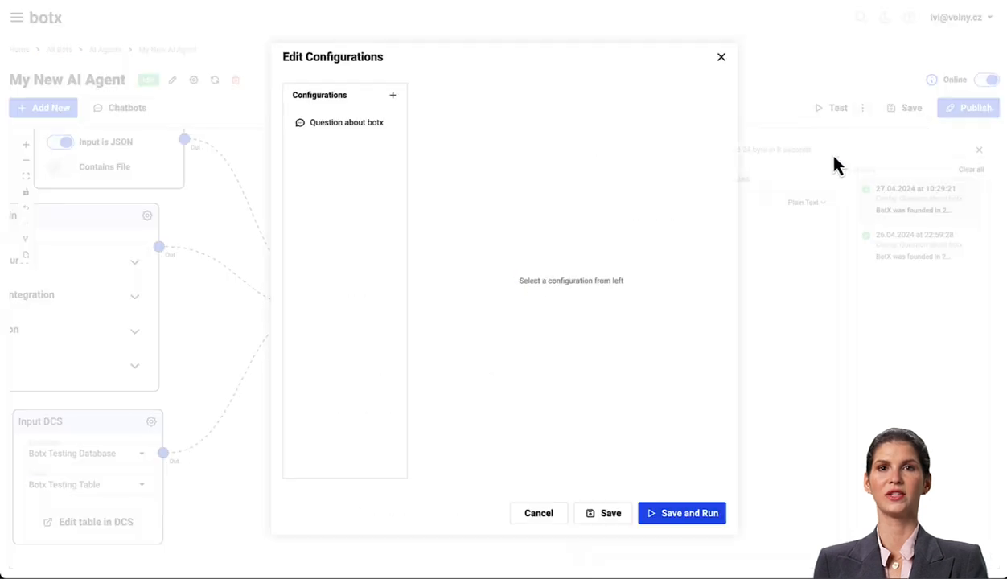
pyautogui.click(348, 124)
pyautogui.click(721, 57)
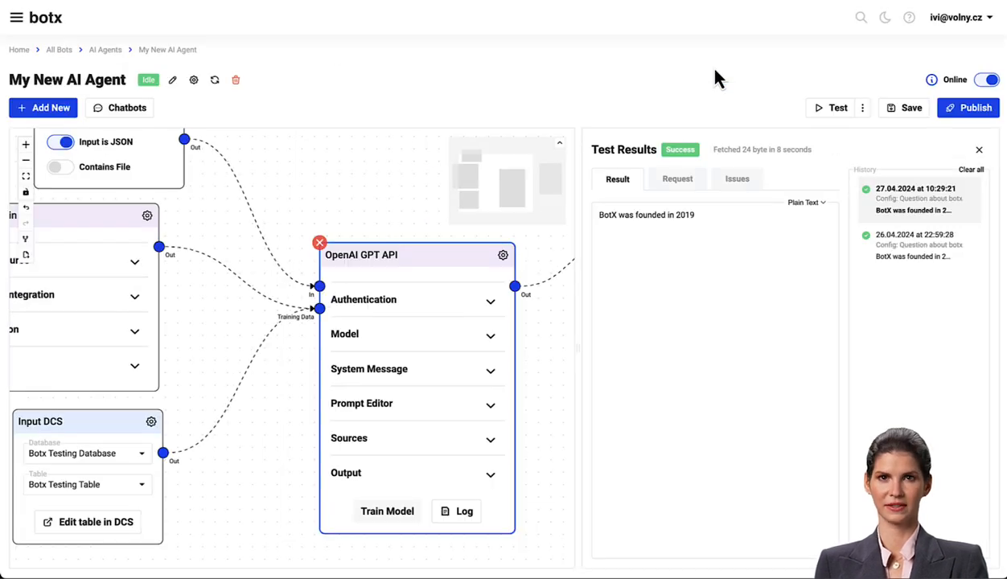
# - Create a new chatbot named "Chatbot widget for my AI agent"
pyautogui.scroll(-5, 280, 213)
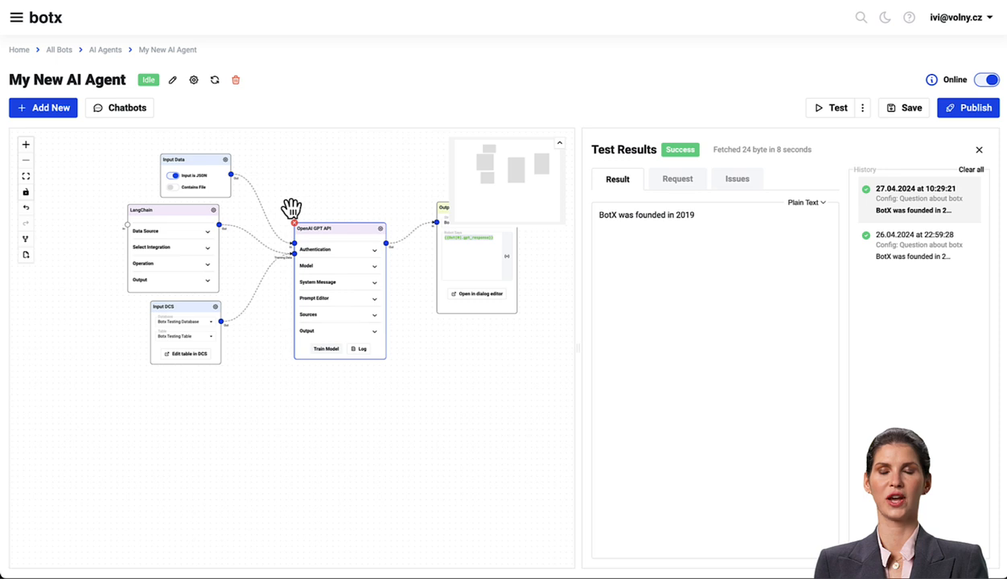
pyautogui.moveTo(344, 177); pyautogui.dragTo(300, 272)
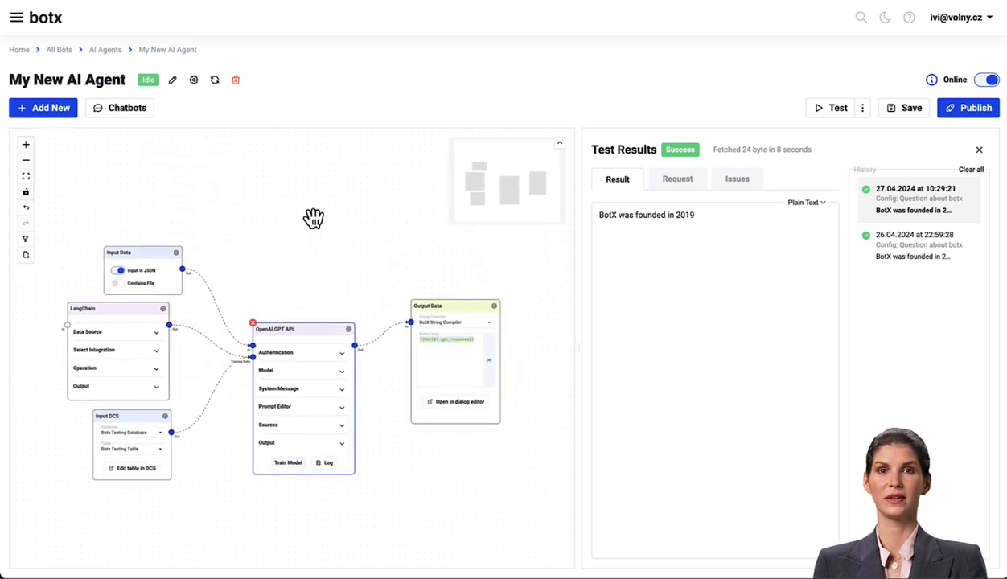
pyautogui.click(124, 109)
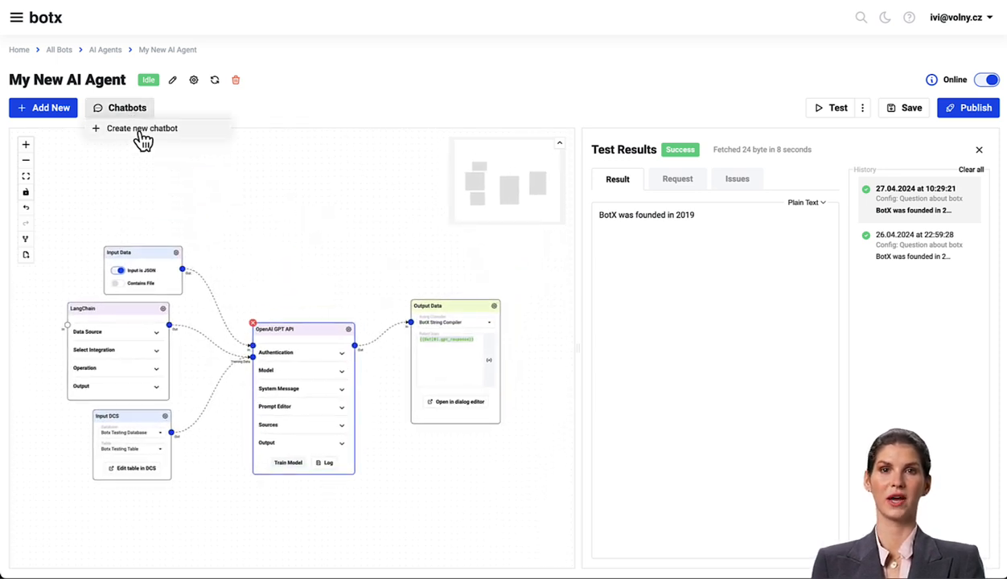
pyautogui.click(140, 131)
pyautogui.write('Chatbot widget for my AI agent')
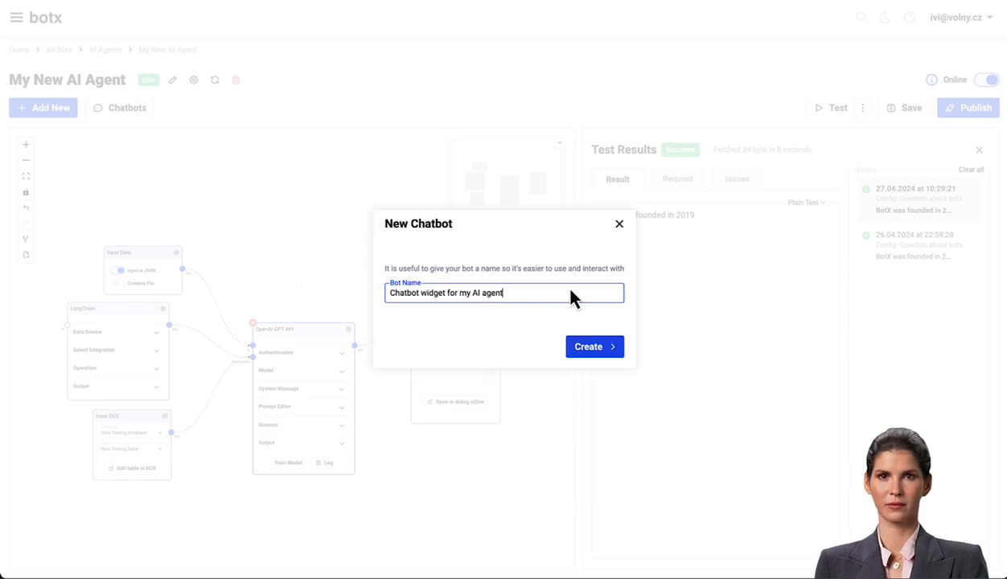
pyautogui.click(595, 355)
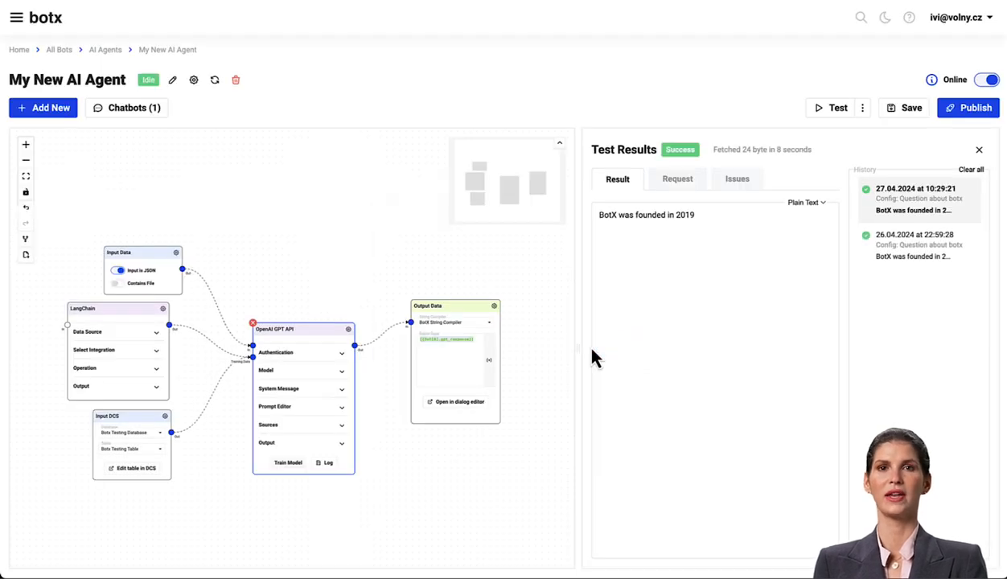
# - Open the new chatbot's publish settings and add BotX Staging (workers.dev) to the widget's websites
pyautogui.click(144, 116)
pyautogui.click(151, 133)
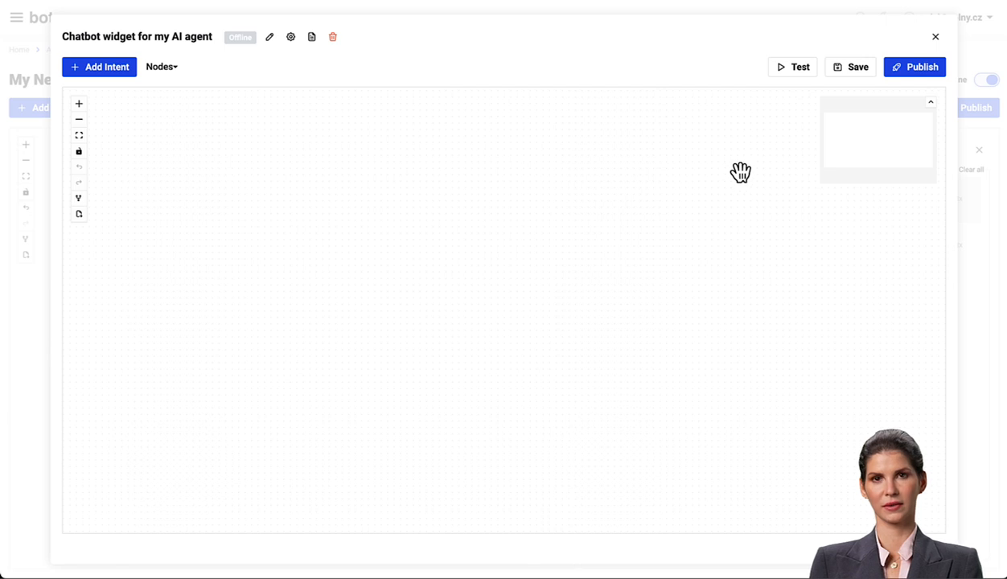
pyautogui.click(921, 70)
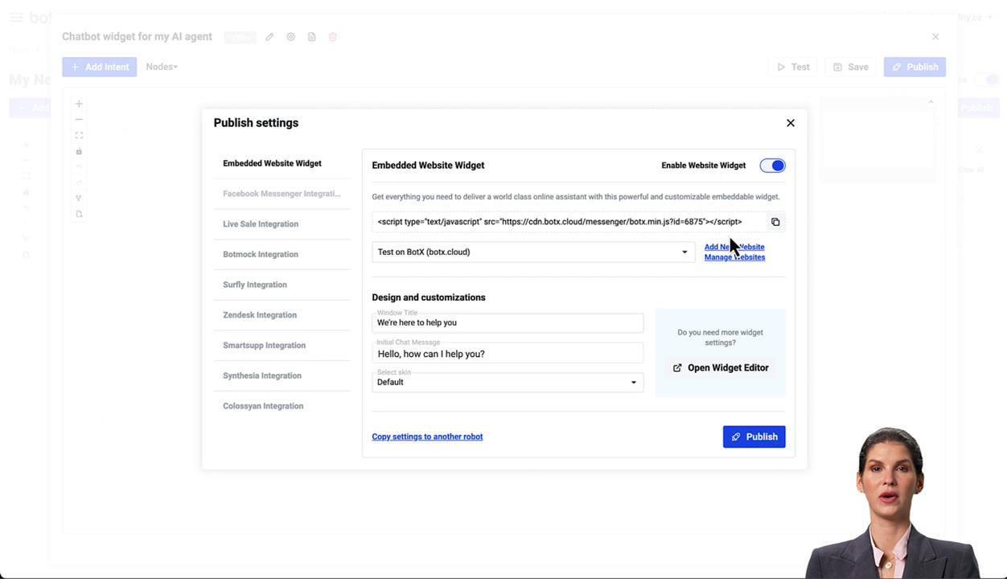
pyautogui.click(689, 255)
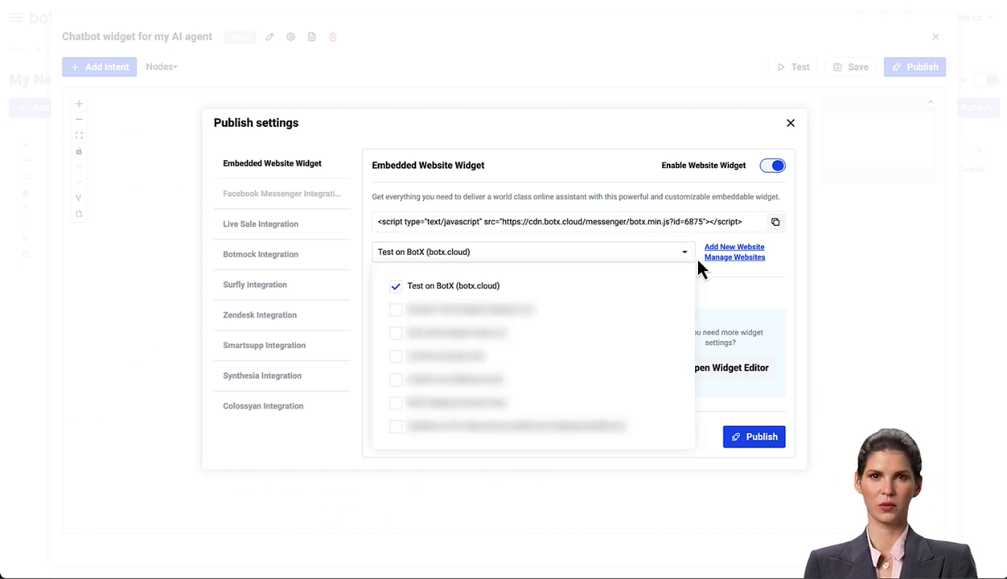
pyautogui.click(534, 403)
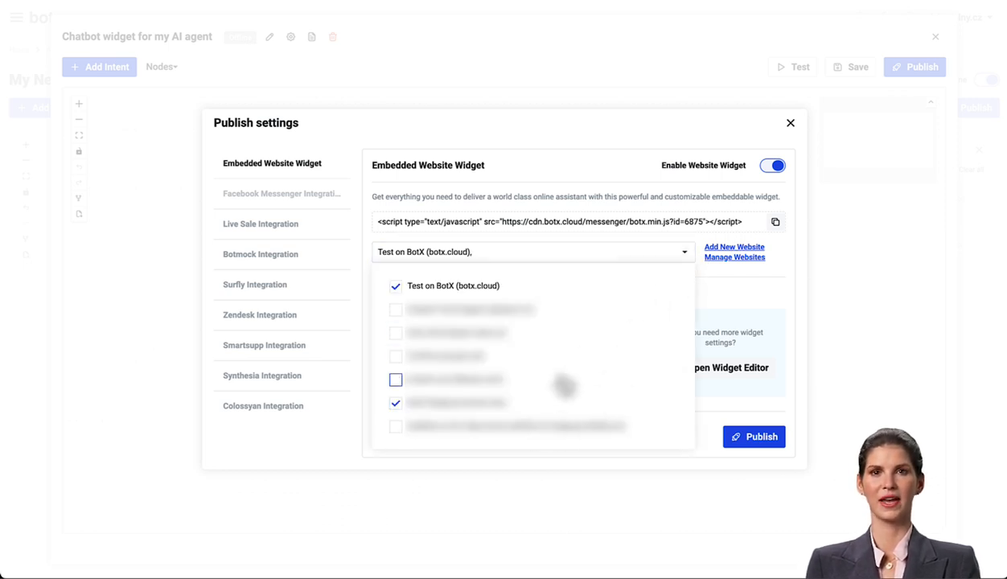
pyautogui.click(773, 286)
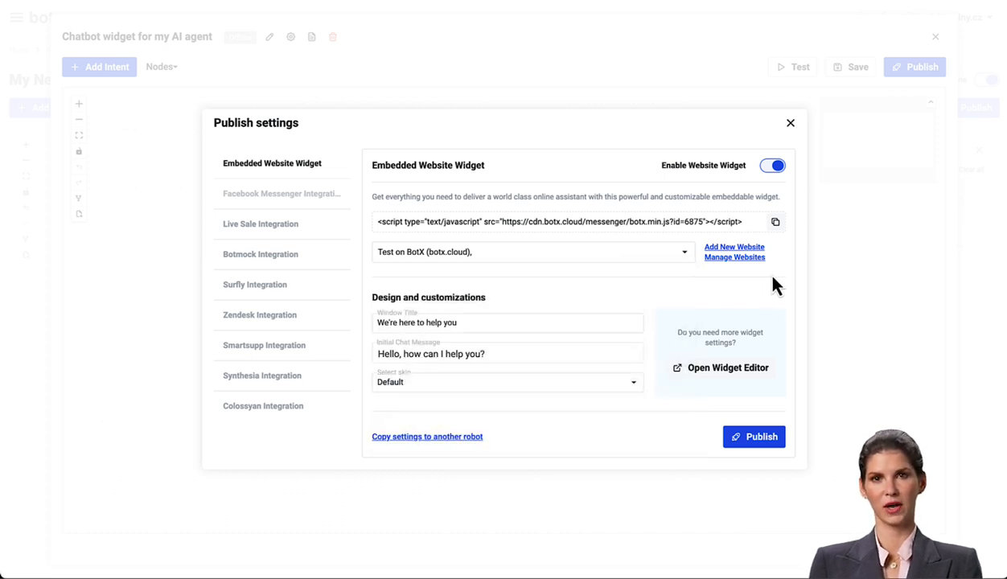
# - Set the widget skin to Blue in the Widget Editor
pyautogui.click(721, 371)
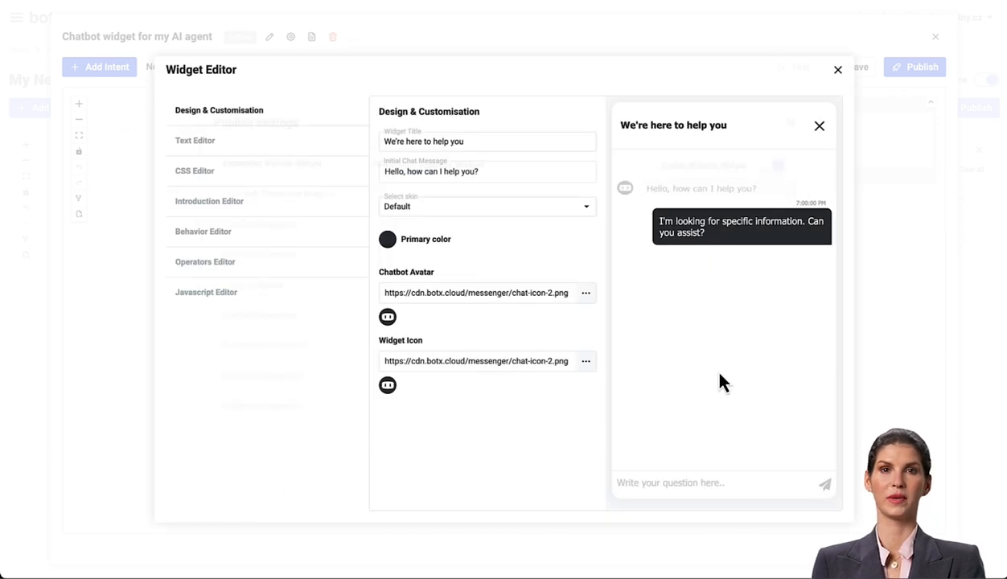
pyautogui.click(422, 211)
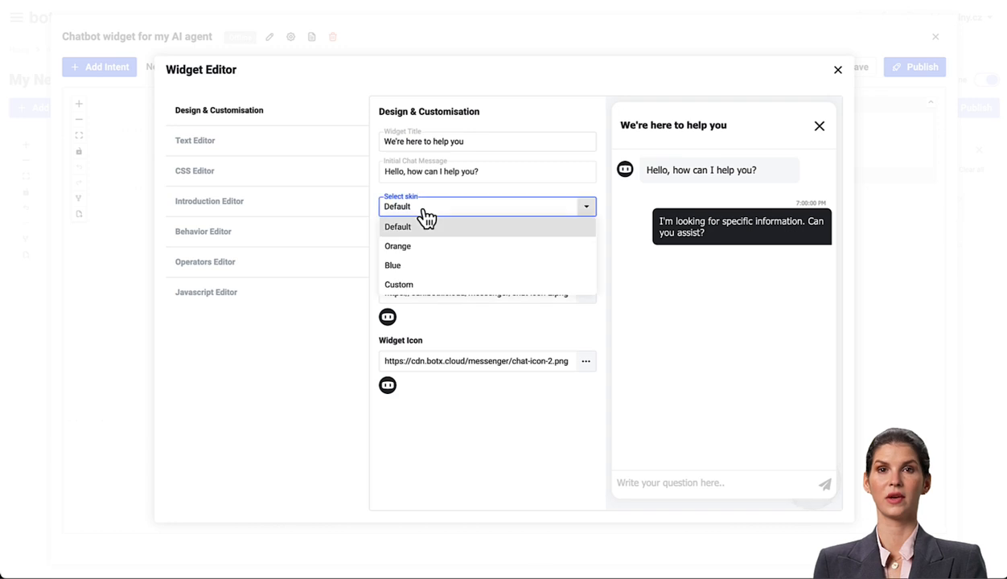
pyautogui.click(407, 269)
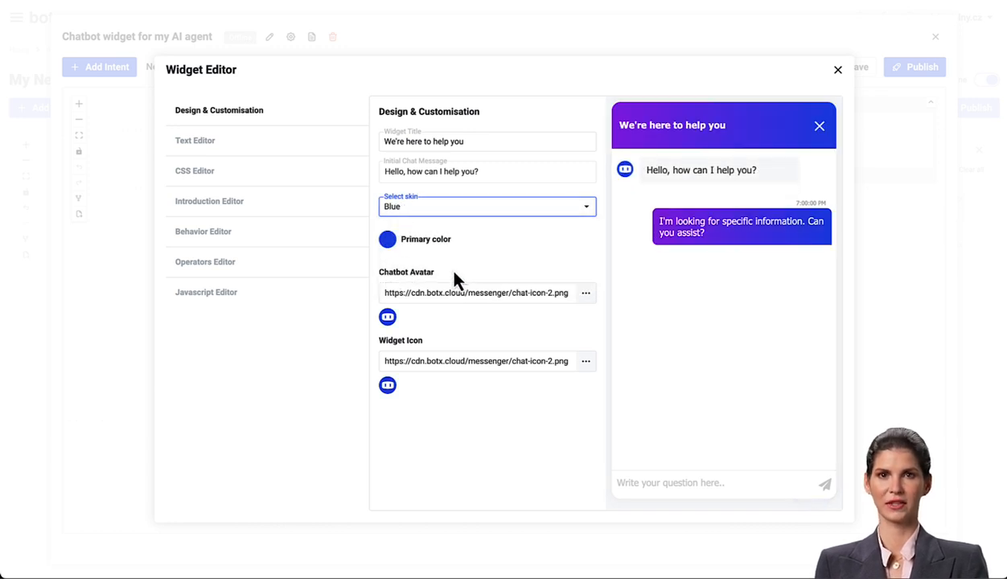
# - Change the introduction message to "Hello, how can I help you? I am botx assistant." and publish the chatbot widget
pyautogui.click(232, 203)
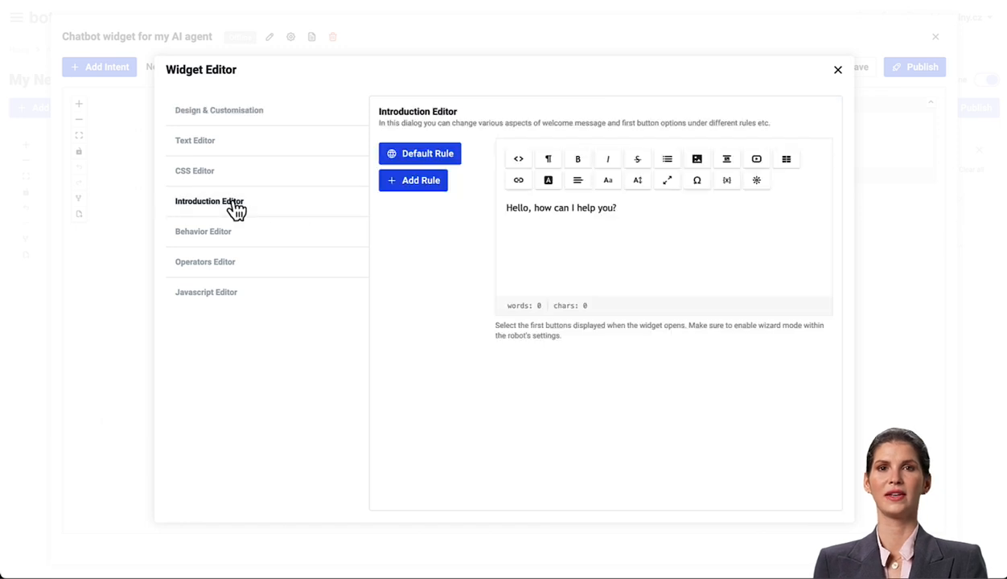
pyautogui.write('botx assistant.')
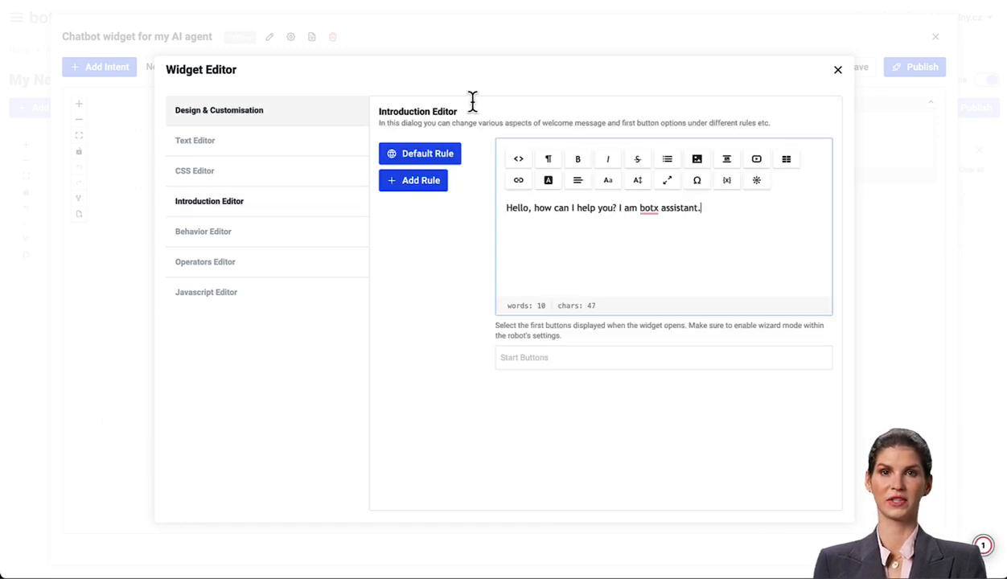
pyautogui.click(837, 70)
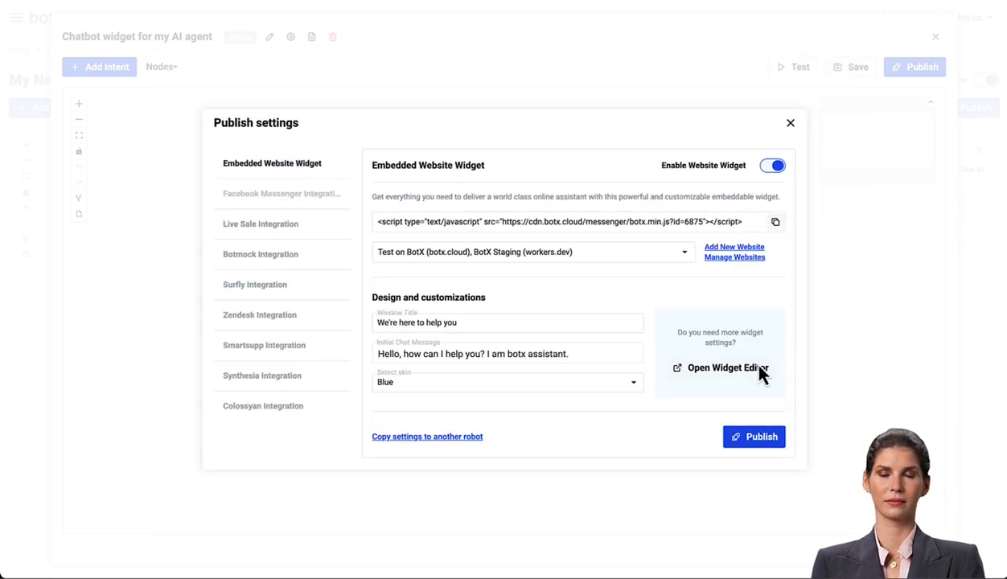
pyautogui.click(760, 444)
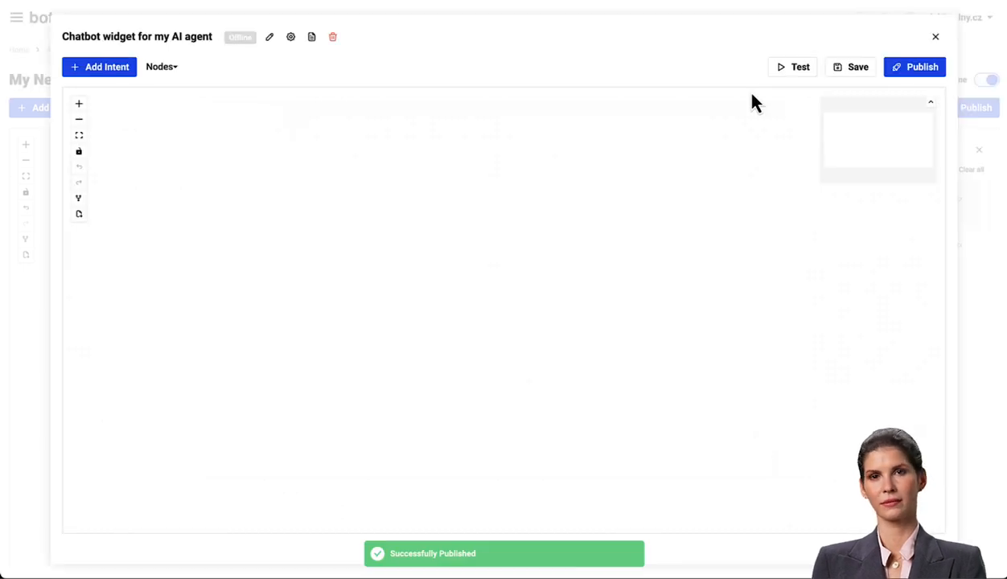
# - Test the chatbot widget by asking "When was botx founded?"
pyautogui.click(797, 71)
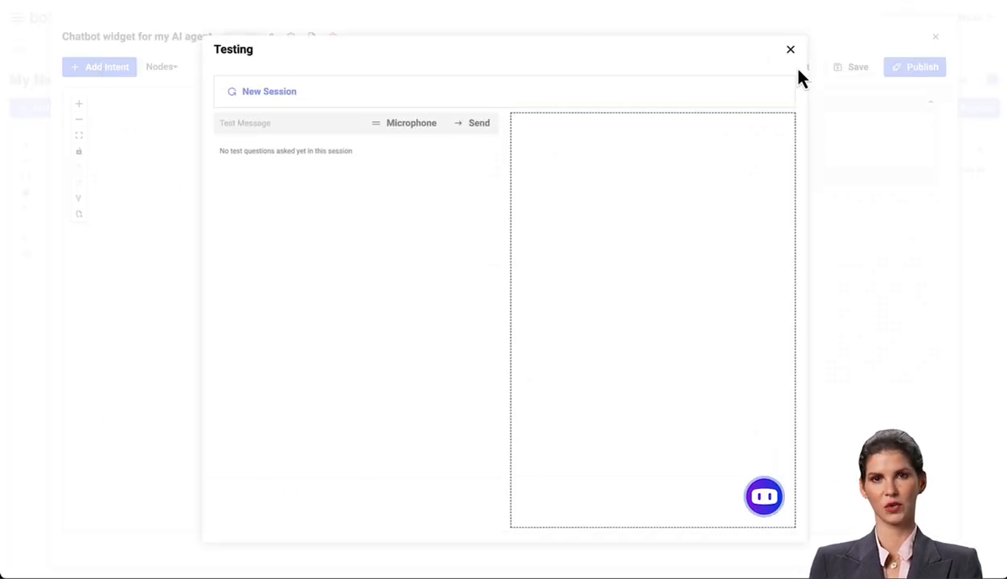
pyautogui.click(764, 497)
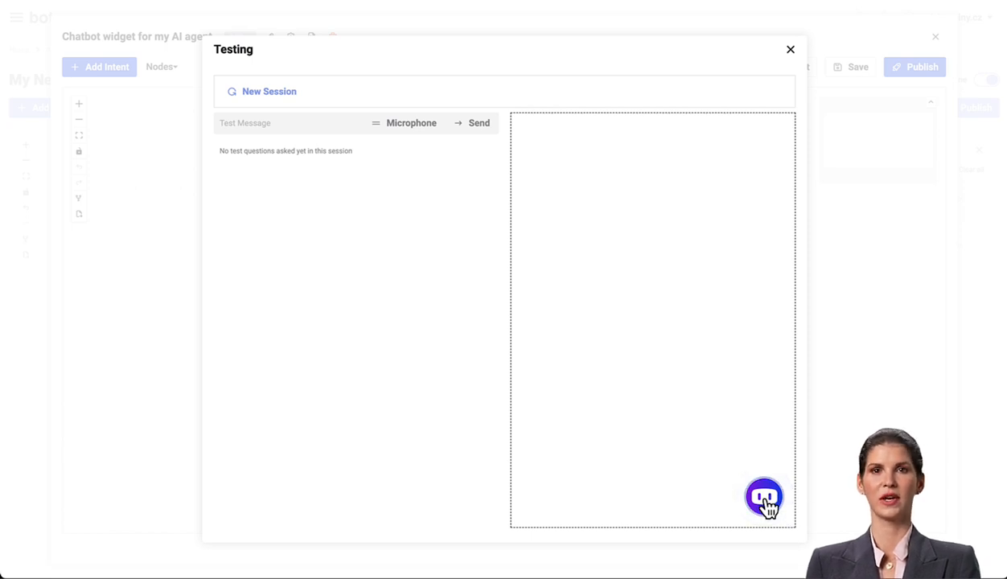
pyautogui.write('When was botx founded?')
pyautogui.press('Return')
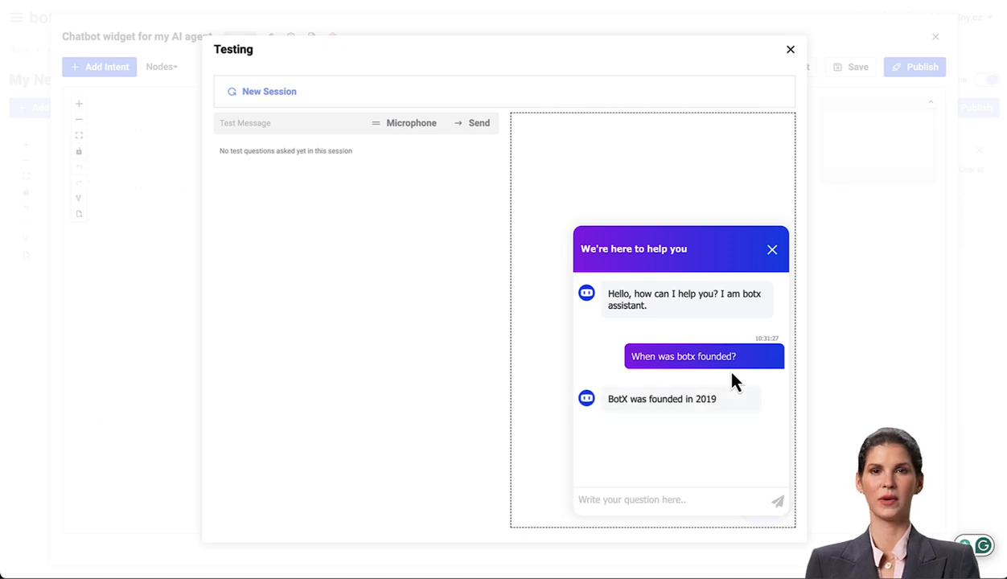
# - Turn on Include sources and Wrap in HTML/Custom Template in the OpenAI GPT API node's Sources settings
pyautogui.click(791, 51)
pyautogui.click(935, 37)
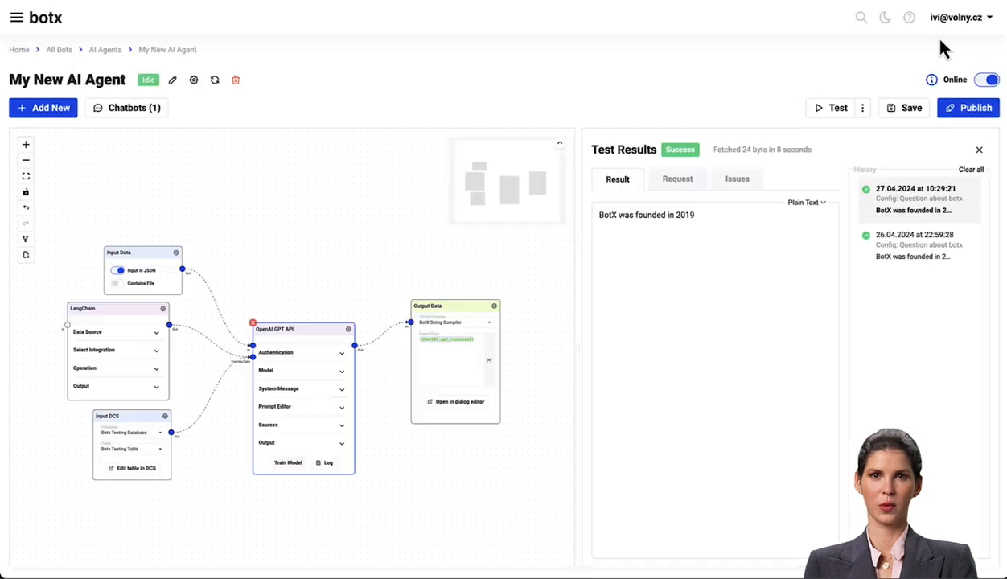
pyautogui.scroll(2, 301, 287)
pyautogui.moveTo(302, 298); pyautogui.dragTo(303, 278)
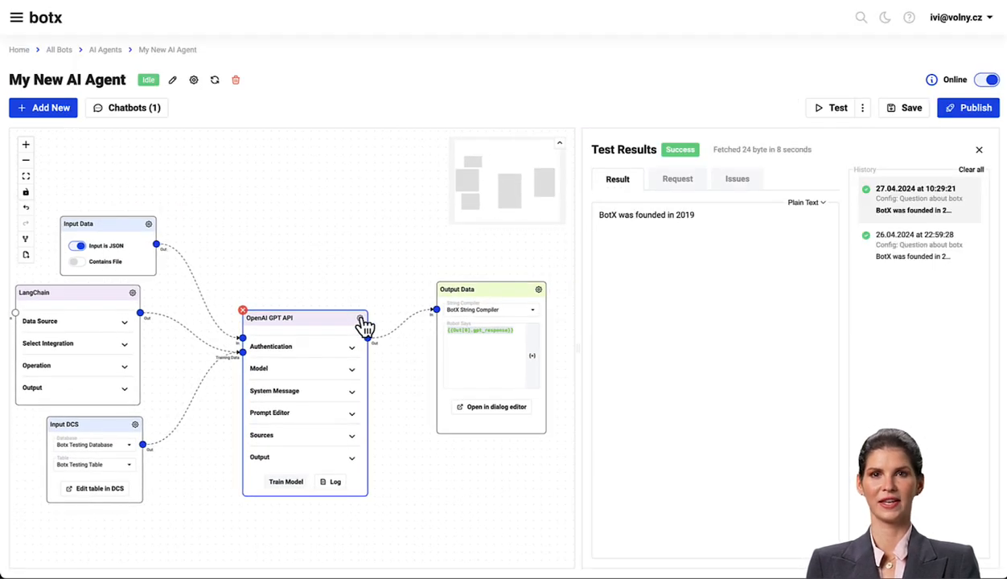
pyautogui.click(360, 318)
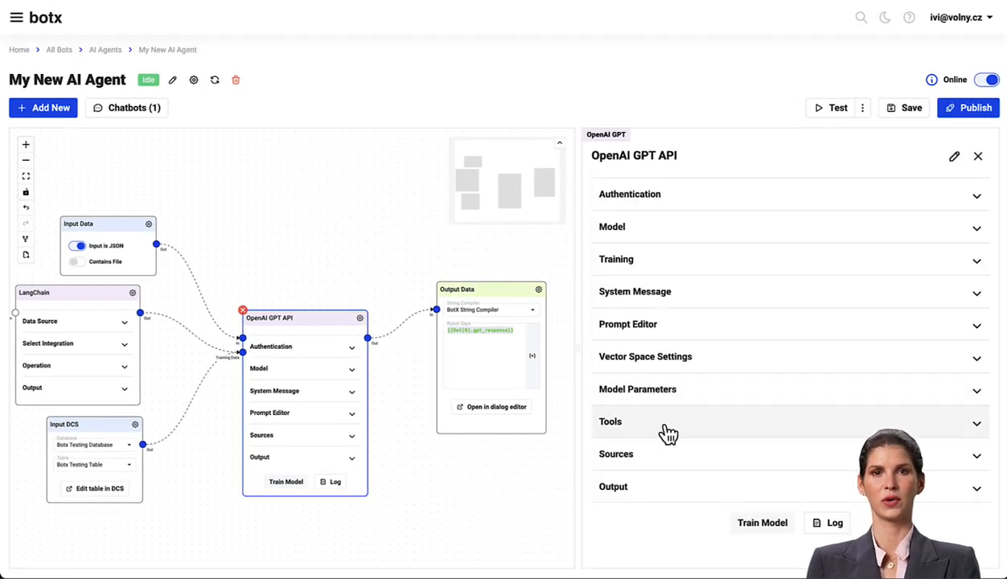
pyautogui.click(672, 458)
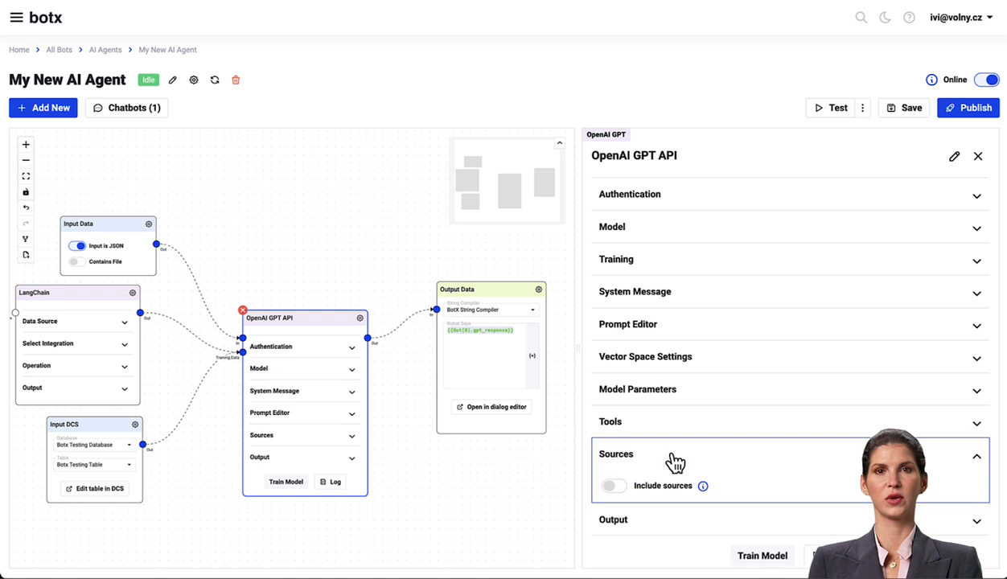
pyautogui.click(614, 486)
pyautogui.scroll(-1, 700, 470)
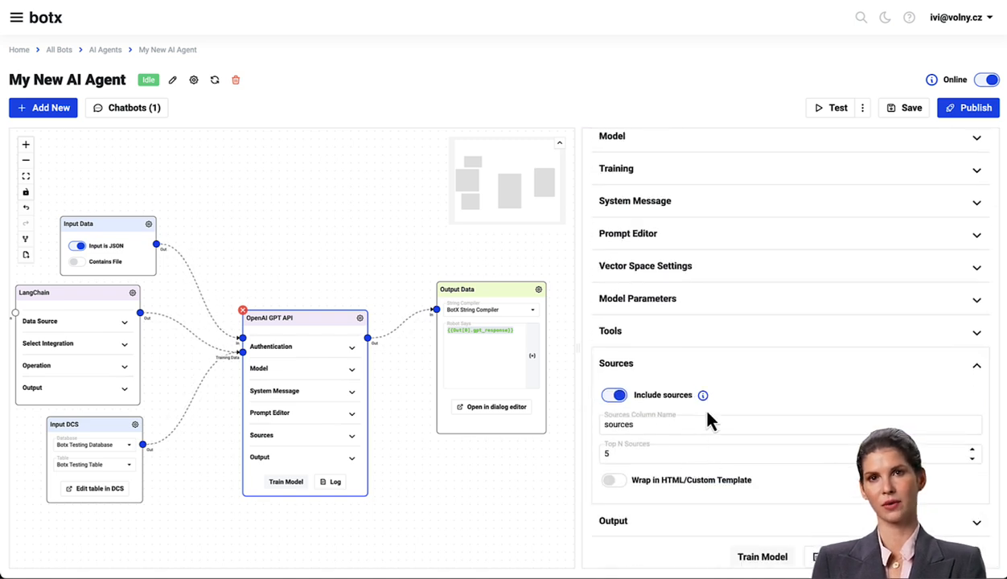
pyautogui.click(616, 482)
pyautogui.scroll(-2, 721, 446)
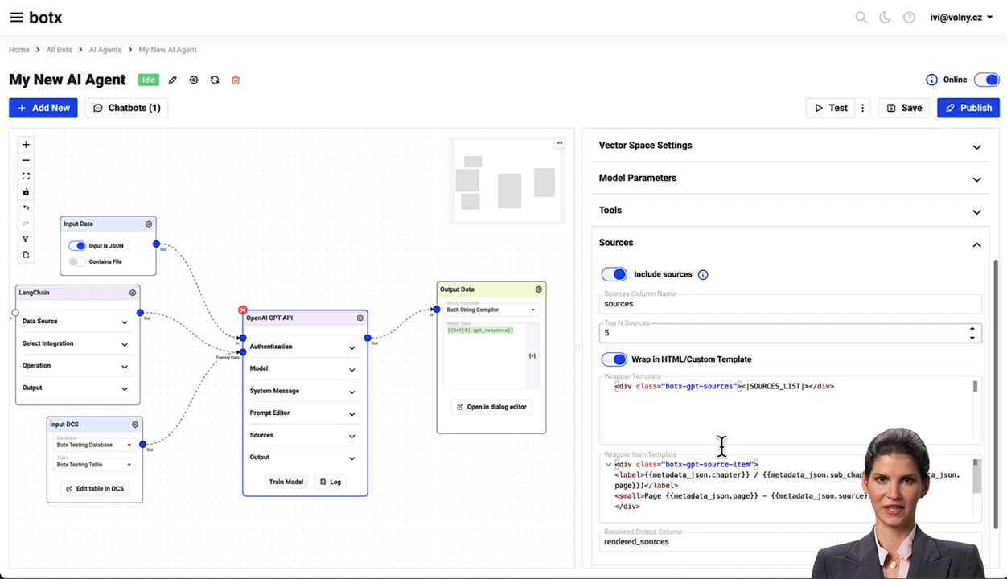
# - Append a "Sources:" line with {{Out.rendered_sources}} below the response in the Output Data node's Robot Says text, and save
pyautogui.doubleClick(690, 478)
pyautogui.hotkey('ctrl', 'c')
pyautogui.click(538, 289)
pyautogui.click(735, 213)
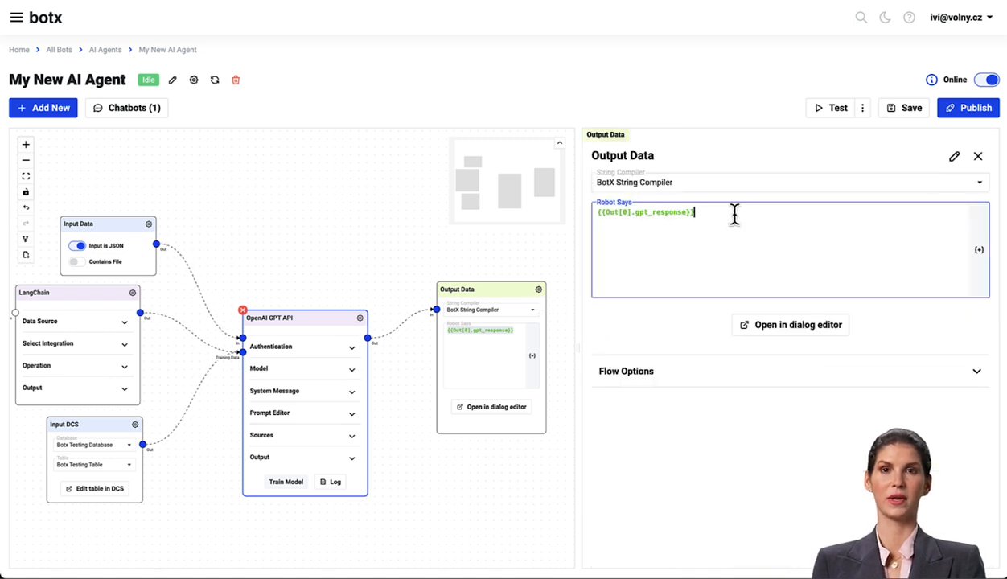
pyautogui.write('ut.')
pyautogui.hotkey('ctrl', 'v')
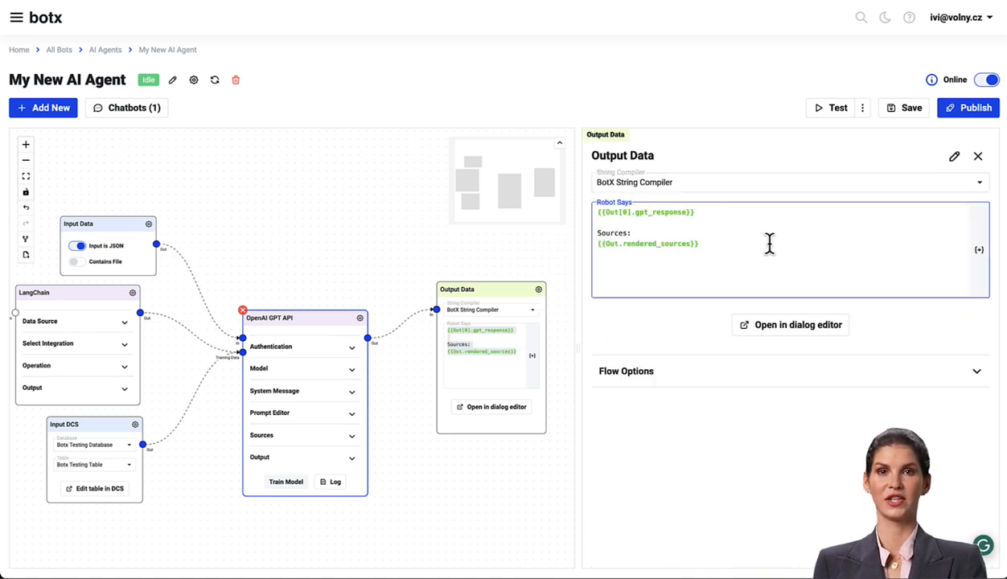
pyautogui.click(908, 113)
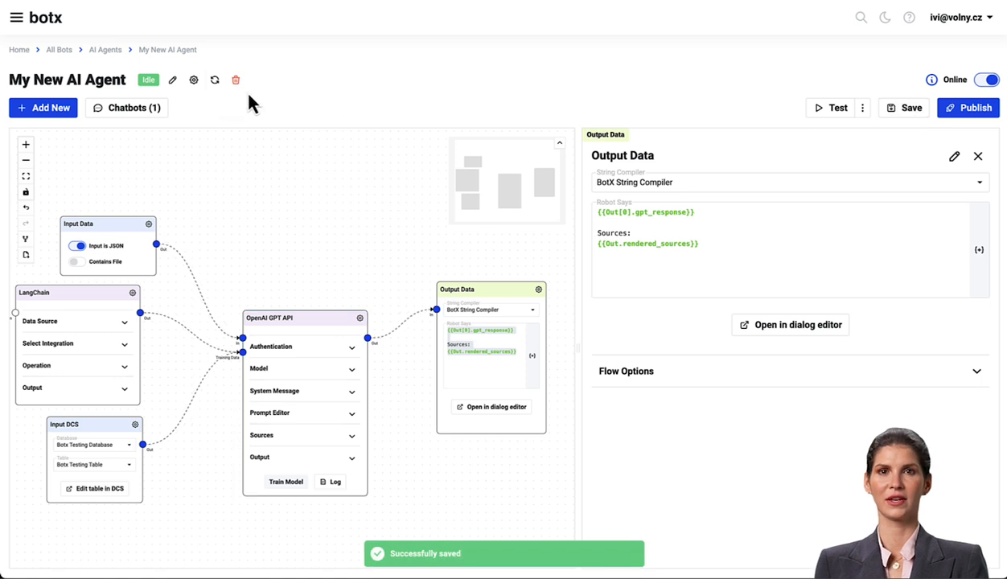
# - Restart the agent and test the chatbot widget again with "When was botx founded?", reviewing the listed sources
pyautogui.click(216, 84)
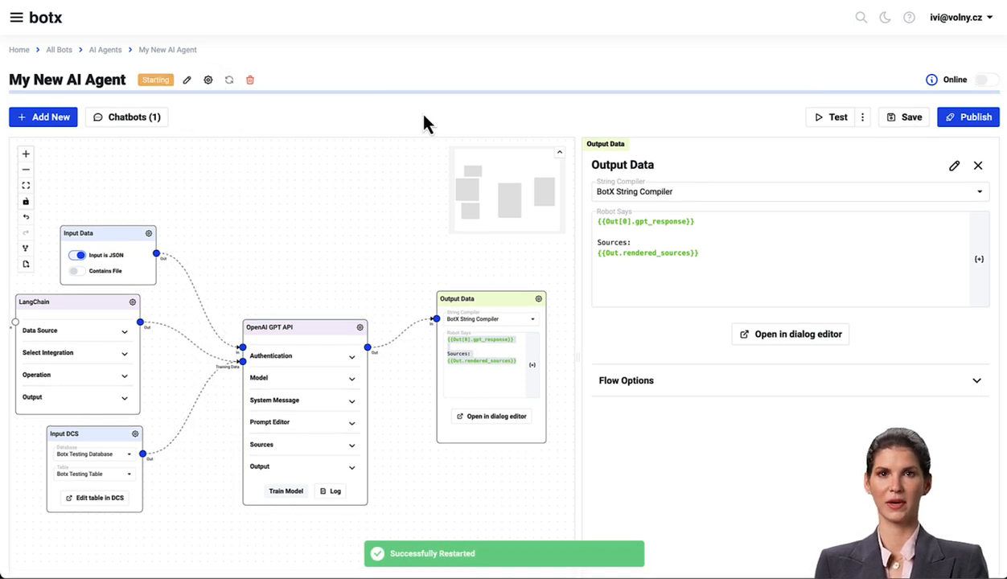
pyautogui.click(131, 107)
pyautogui.click(135, 126)
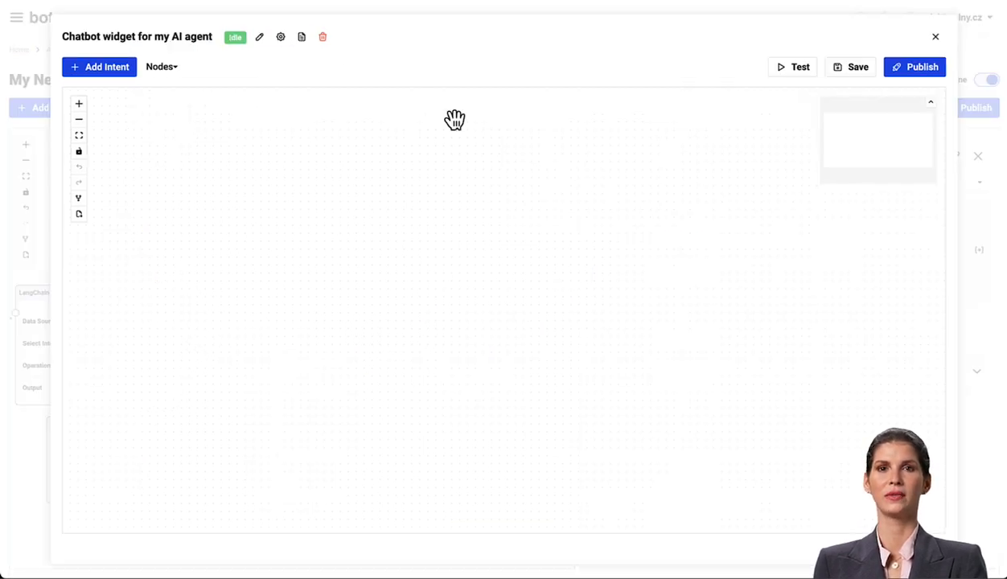
pyautogui.click(792, 67)
pyautogui.click(764, 497)
pyautogui.click(656, 500)
pyautogui.write('When was botx')
pyautogui.press('Return')
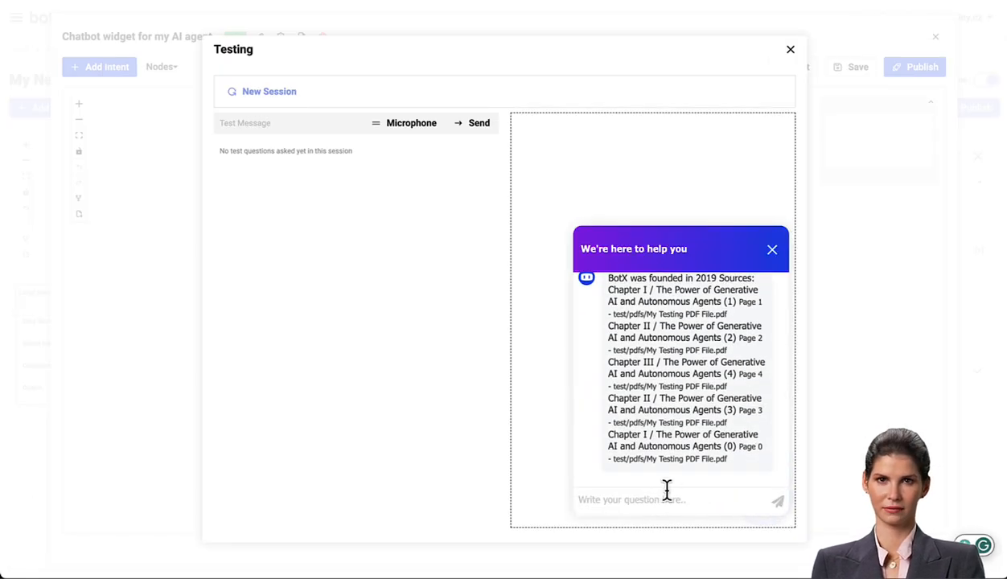
pyautogui.scroll(1, 740, 366)
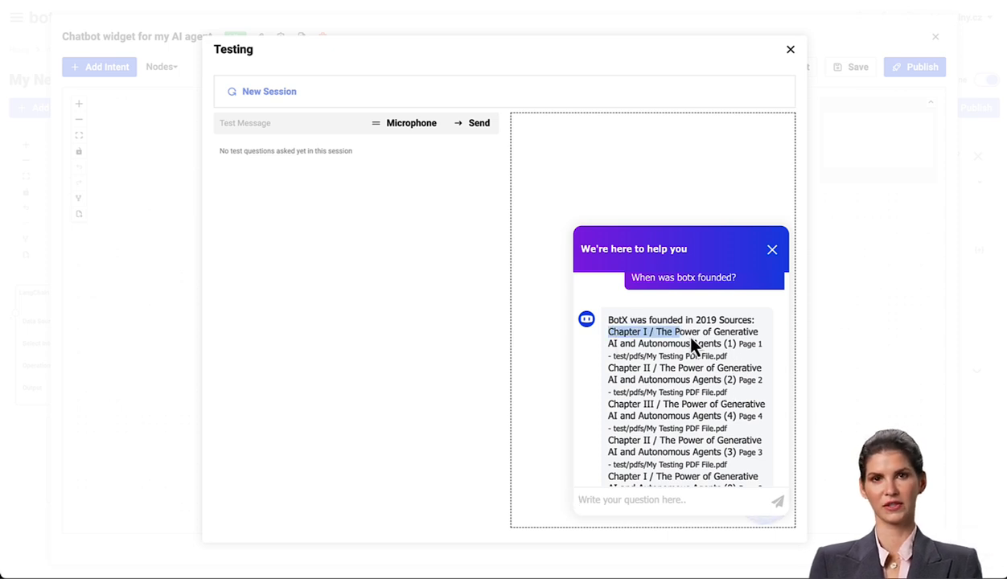
pyautogui.moveTo(761, 341); pyautogui.dragTo(754, 474)
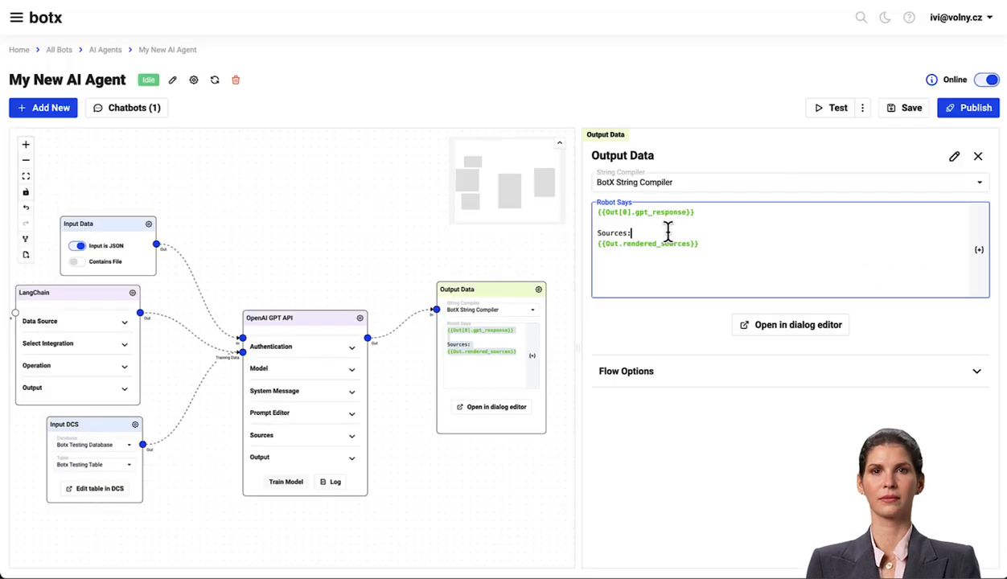
# - Wrap the rendered sources in <details> with <summary>Sources</summary>, remove the "Sources:" line, and save the agent
pyautogui.write('tails>')
pyautogui.press('Down')
pyautogui.press('End')
pyautogui.press('Return')
pyautogui.write('</details>')
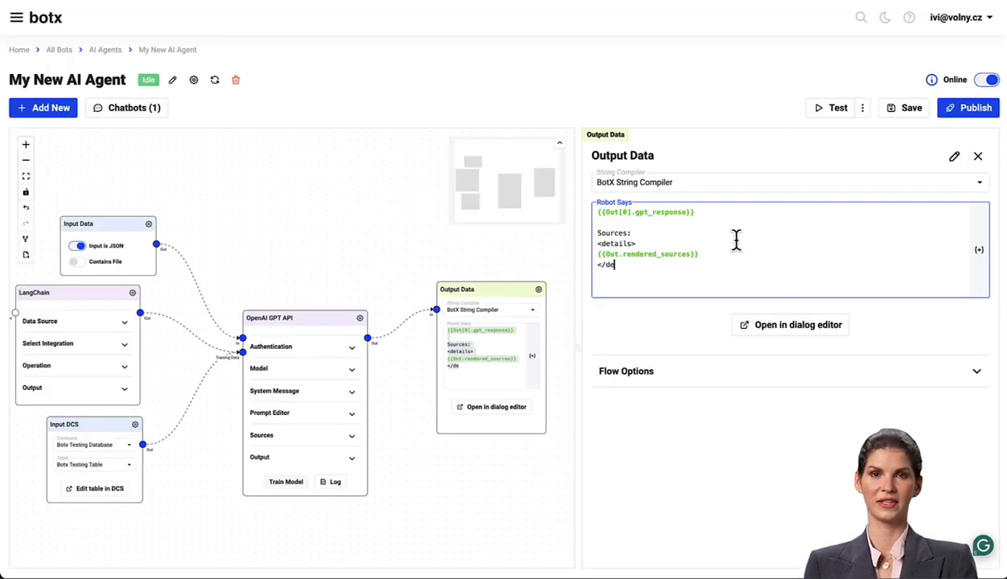
pyautogui.press('Up')
pyautogui.press('Up')
pyautogui.press('Return')
pyautogui.write('<summary>Sources</summary>')
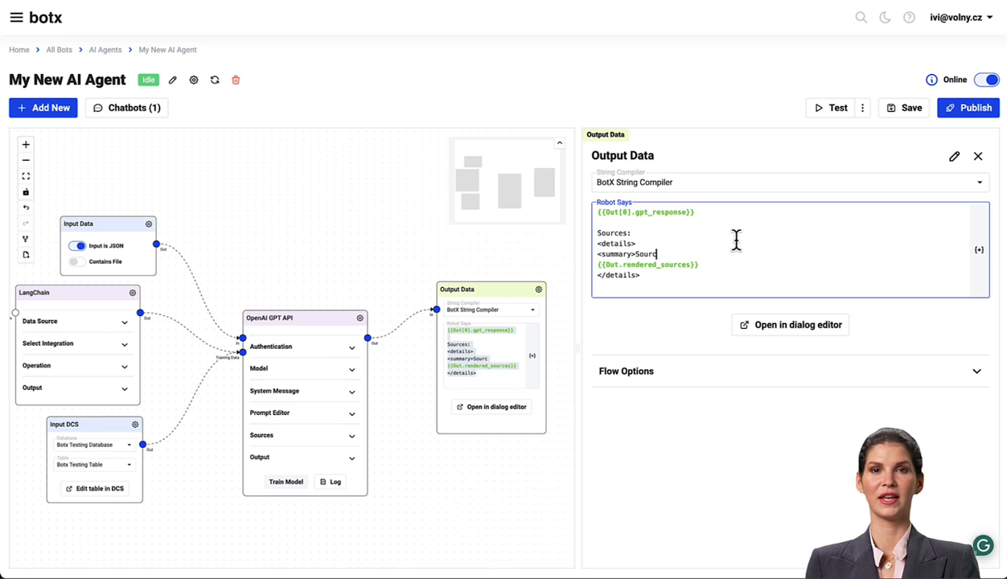
pyautogui.press('Up')
pyautogui.press('Up')
pyautogui.hotkey('shift', 'Home')
pyautogui.press('BackSpace')
pyautogui.press('BackSpace')
pyautogui.click(903, 108)
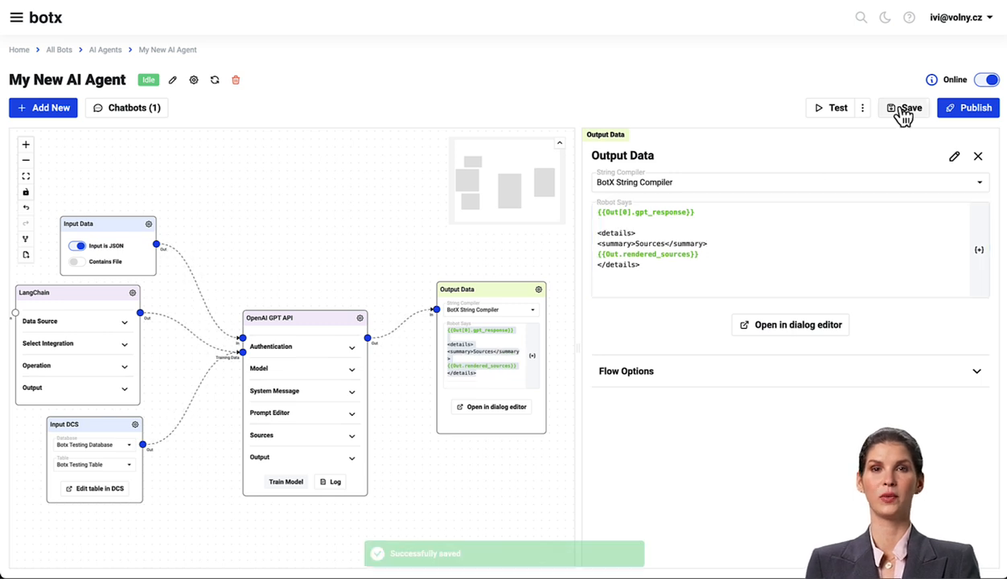
# - Restart the agent and test the widget with "When was botx founded?", expanding and collapsing the Sources section
pyautogui.click(213, 82)
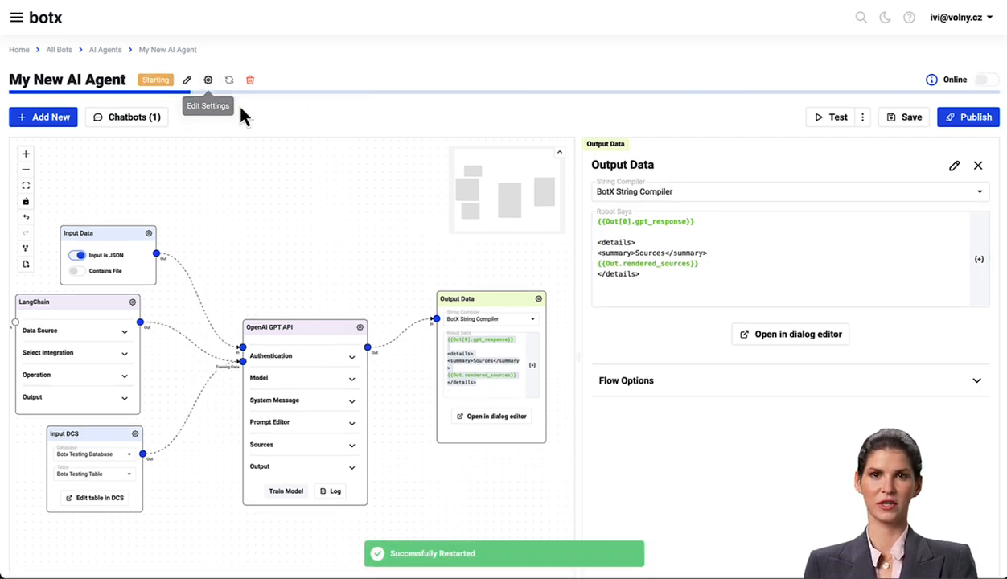
pyautogui.click(134, 108)
pyautogui.click(137, 127)
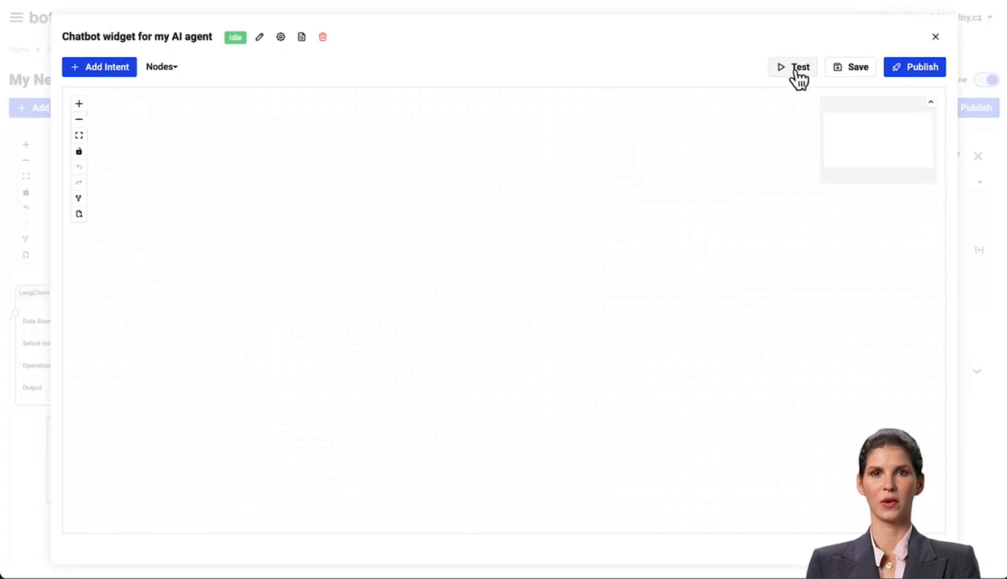
pyautogui.click(796, 69)
pyautogui.click(762, 502)
pyautogui.click(661, 498)
pyautogui.write('When was botx founded?')
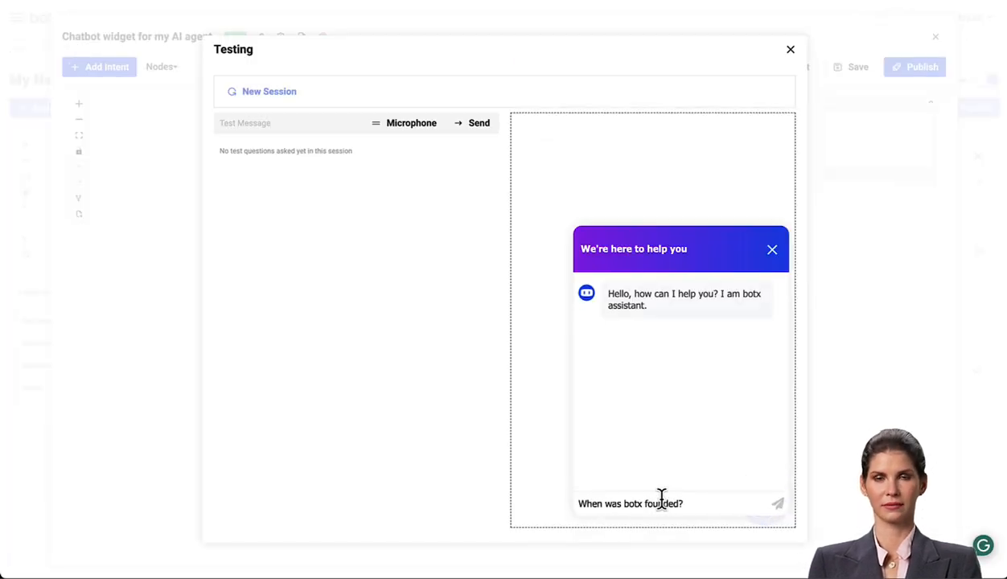
pyautogui.press('Return')
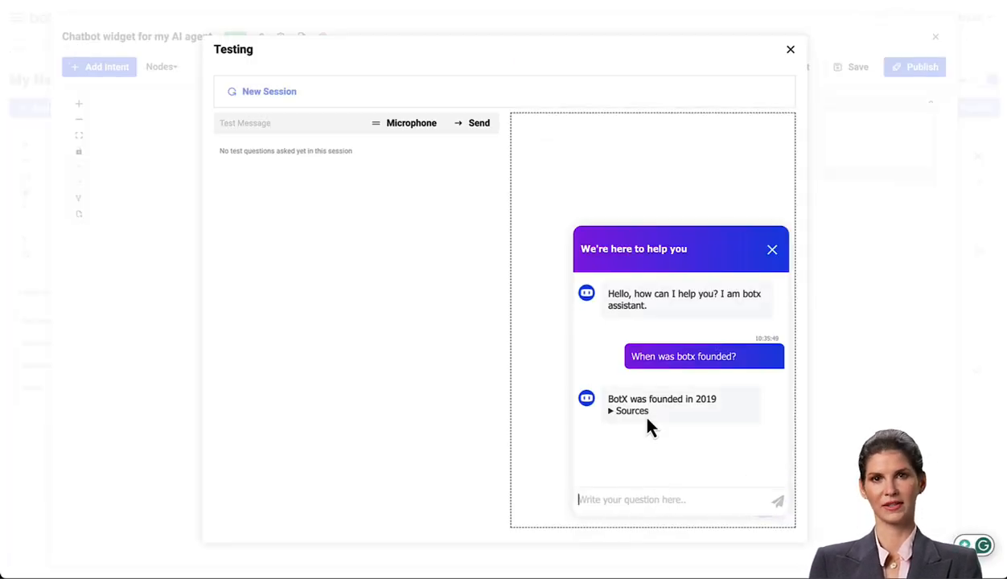
pyautogui.click(635, 416)
pyautogui.scroll(-3, 651, 412)
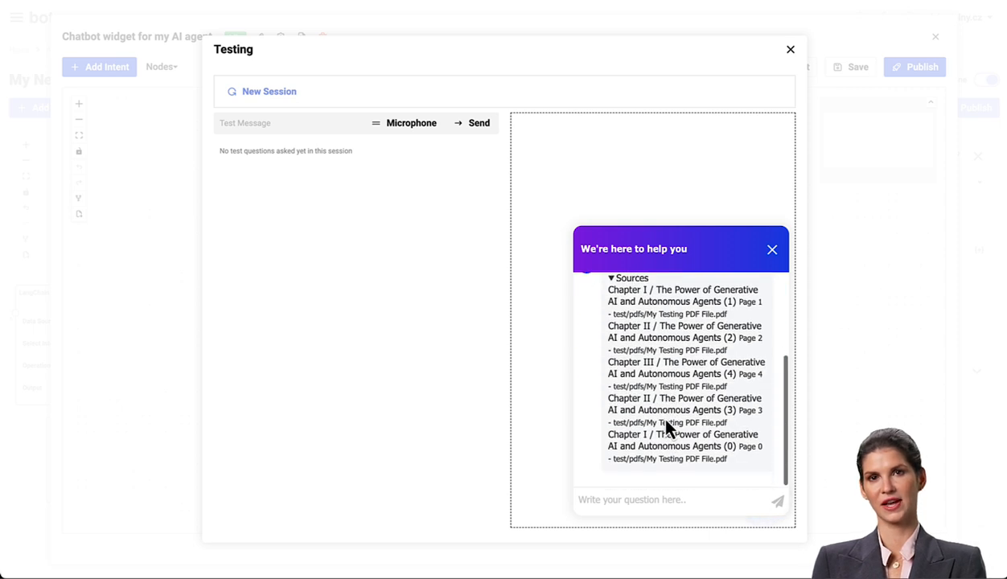
pyautogui.scroll(2, 648, 394)
pyautogui.click(633, 369)
pyautogui.click(772, 251)
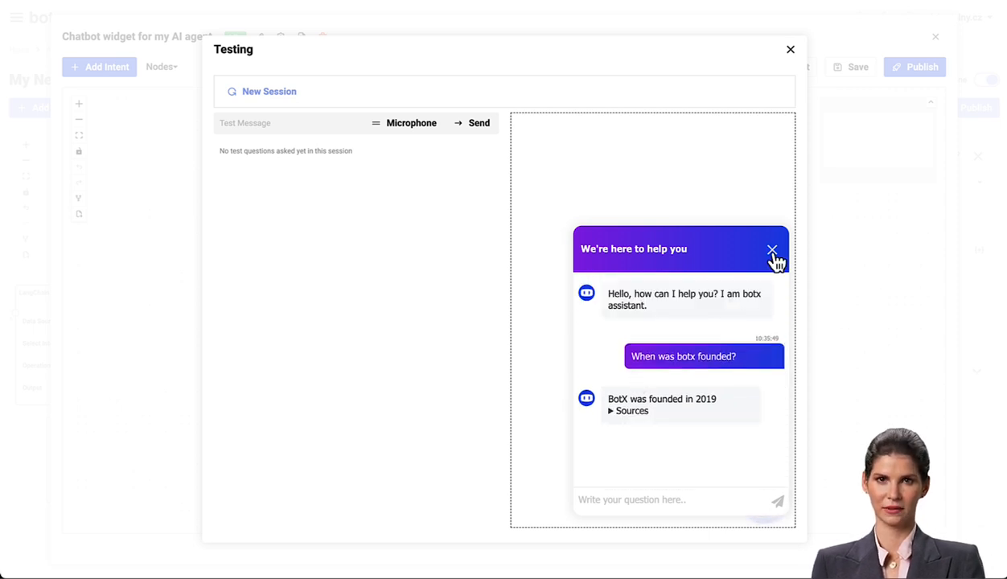
# - Open the widget's Widget Editor and review its CSS Editor and Javascript Editor sections
pyautogui.click(790, 50)
pyautogui.click(923, 71)
pyautogui.click(721, 364)
pyautogui.click(195, 171)
pyautogui.scroll(-10, 551, 305)
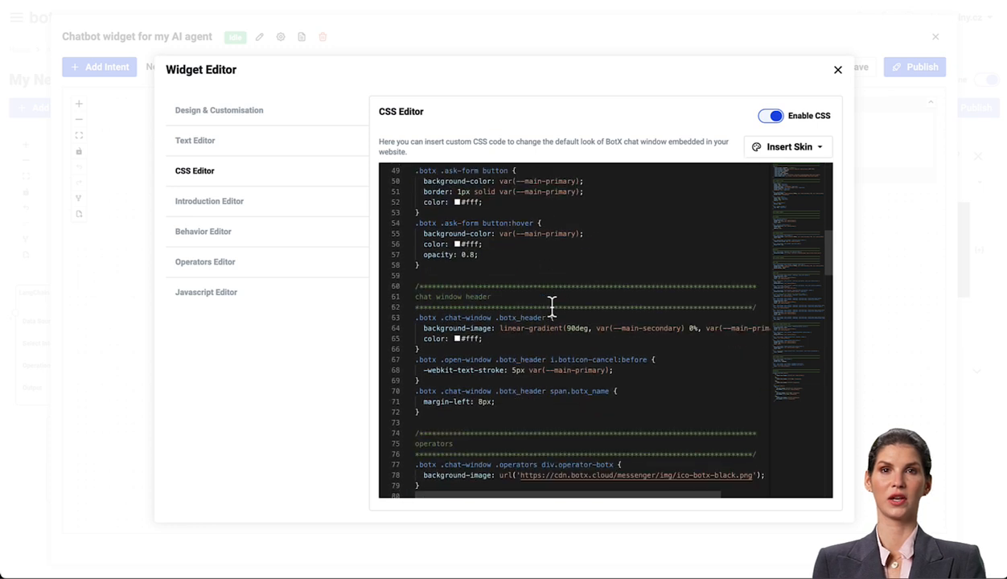
pyautogui.scroll(10, 551, 306)
pyautogui.click(231, 303)
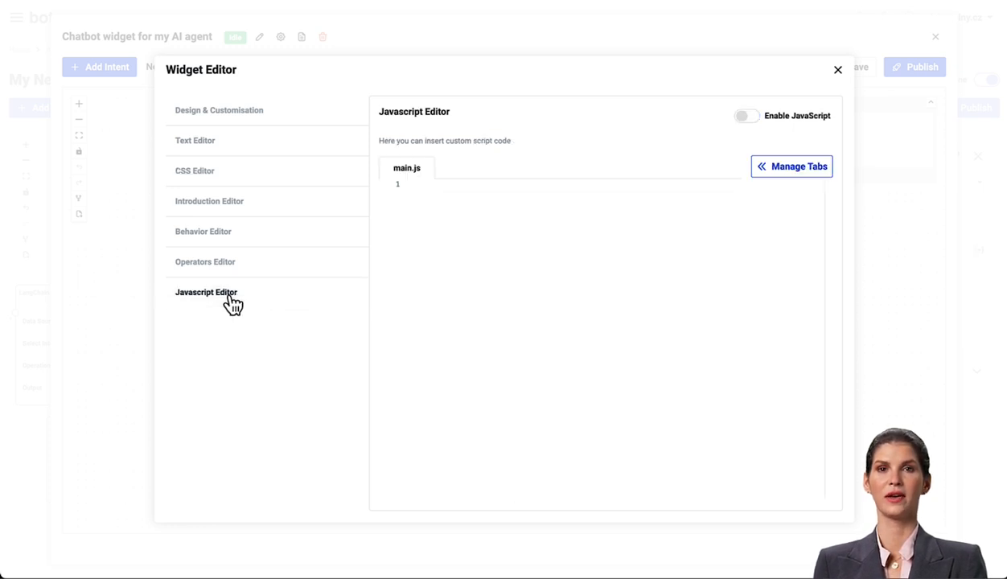
pyautogui.click(838, 71)
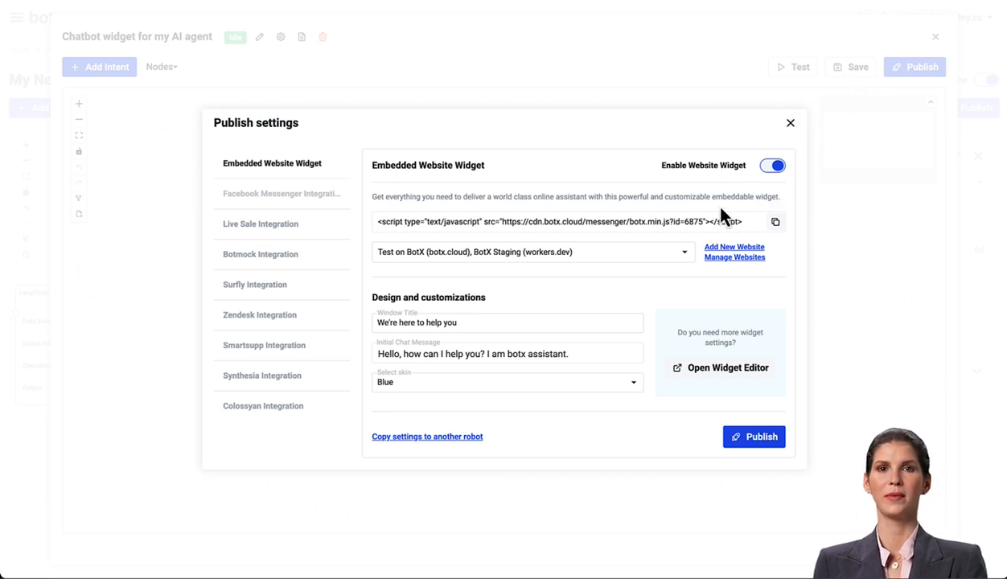
# - Copy the widget's embed script and paste it into the HTML page's head after the style block in the text editor
pyautogui.click(752, 222)
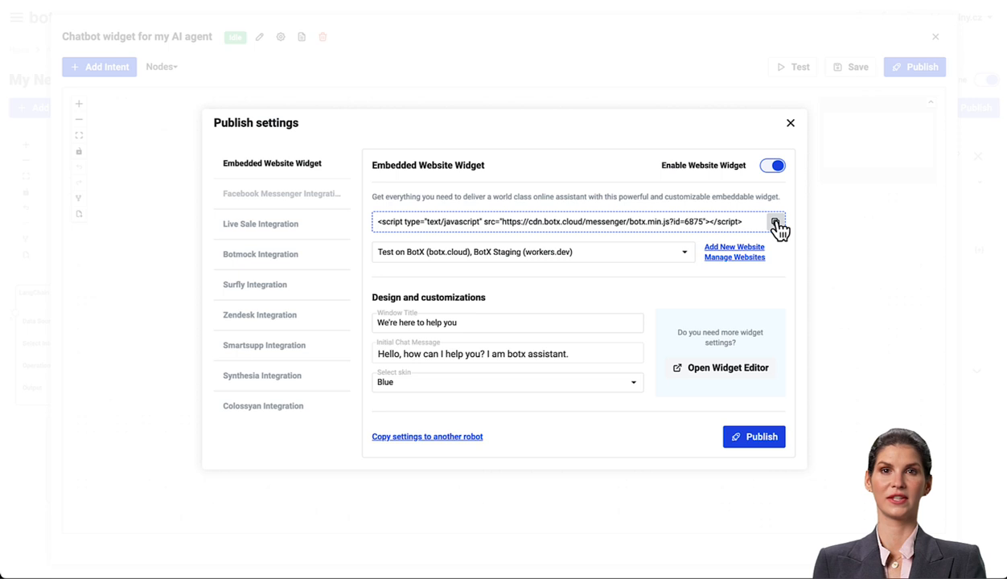
pyautogui.click(776, 223)
pyautogui.moveTo(747, 222); pyautogui.dragTo(389, 164)
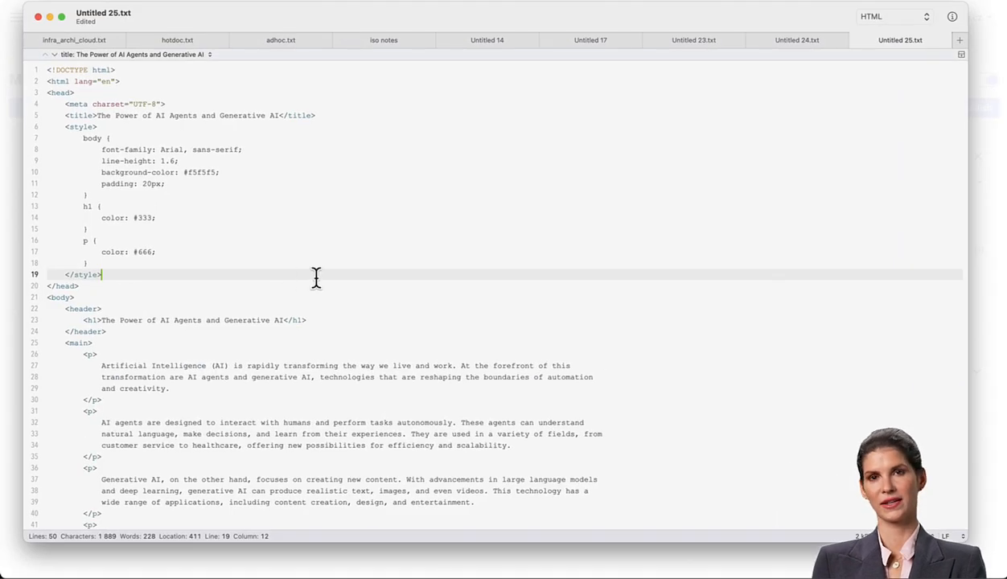
pyautogui.press('Return')
pyautogui.press('super+v')
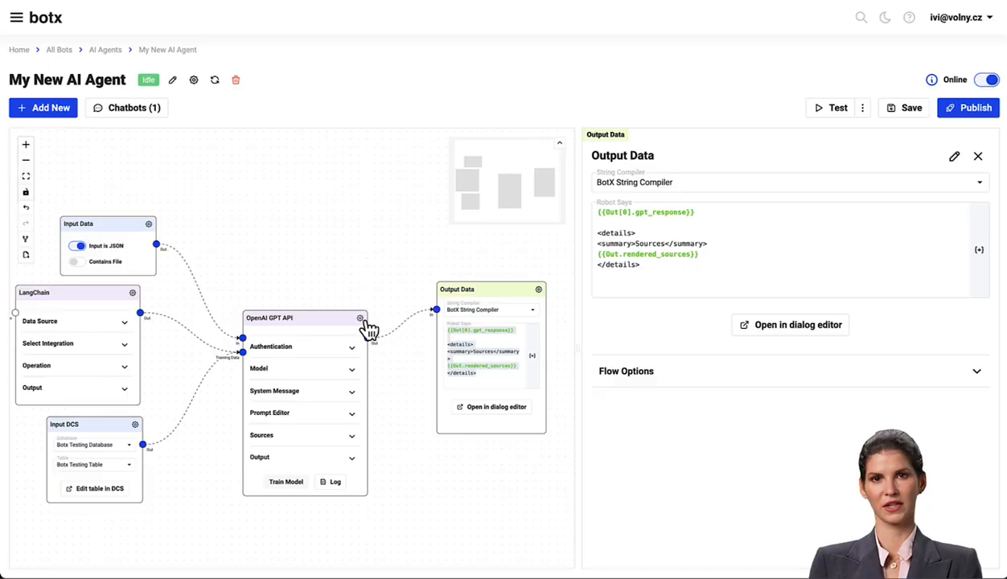
# - Turn on Streaming in the OpenAI GPT API node's Output settings
pyautogui.click(360, 319)
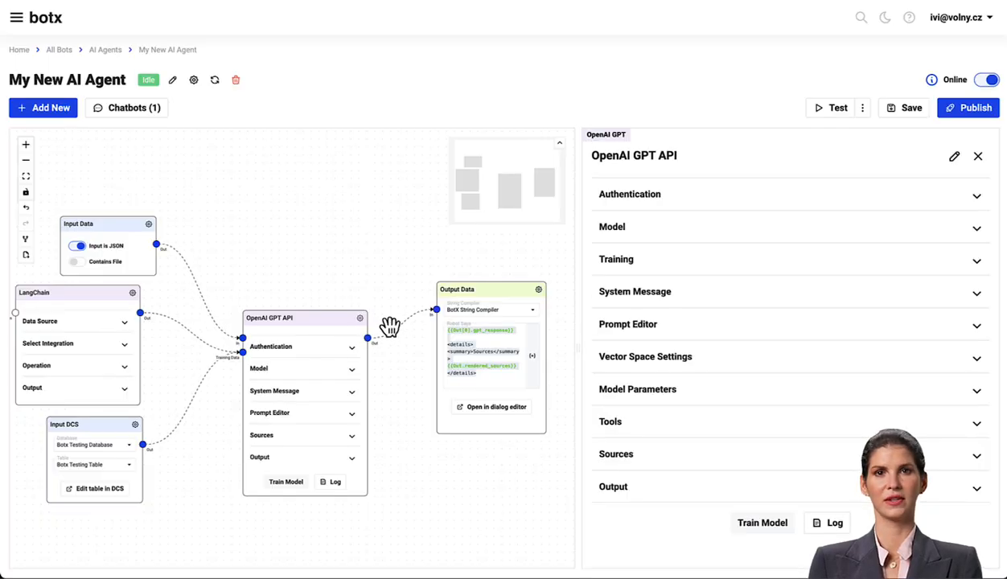
pyautogui.click(682, 494)
pyautogui.scroll(-2, 693, 478)
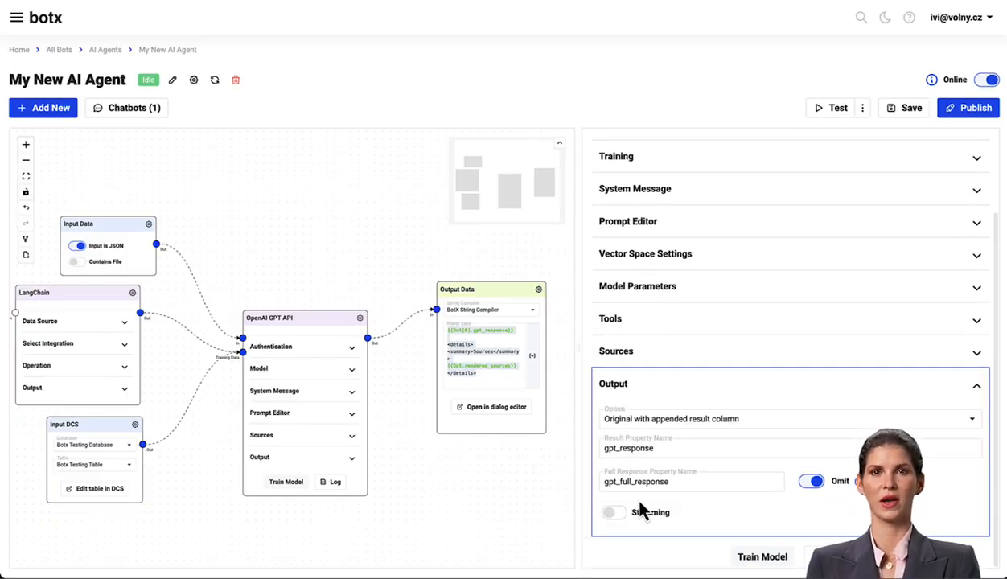
pyautogui.click(614, 514)
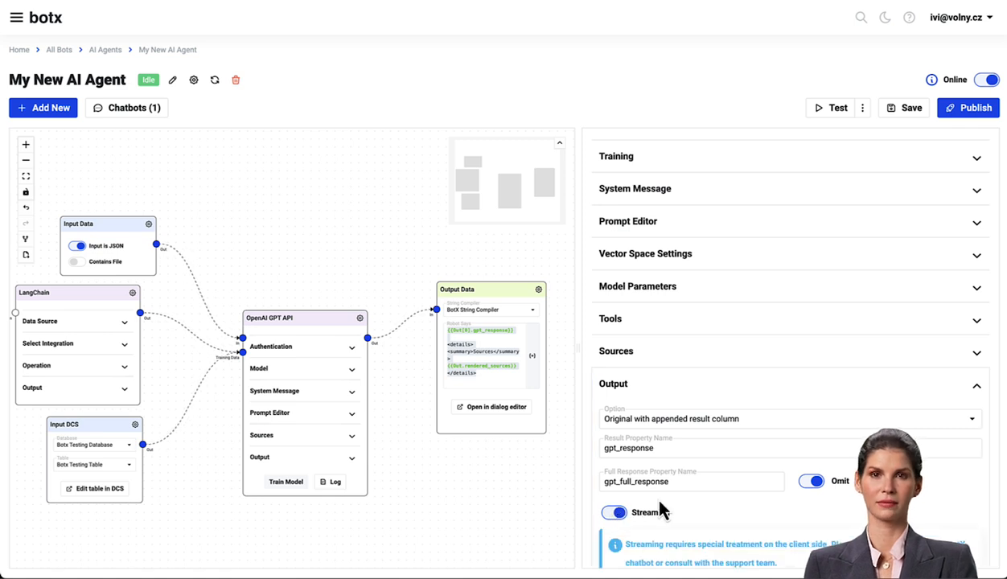
# - Save the AI agent with streaming enabled
pyautogui.scroll(-2, 659, 510)
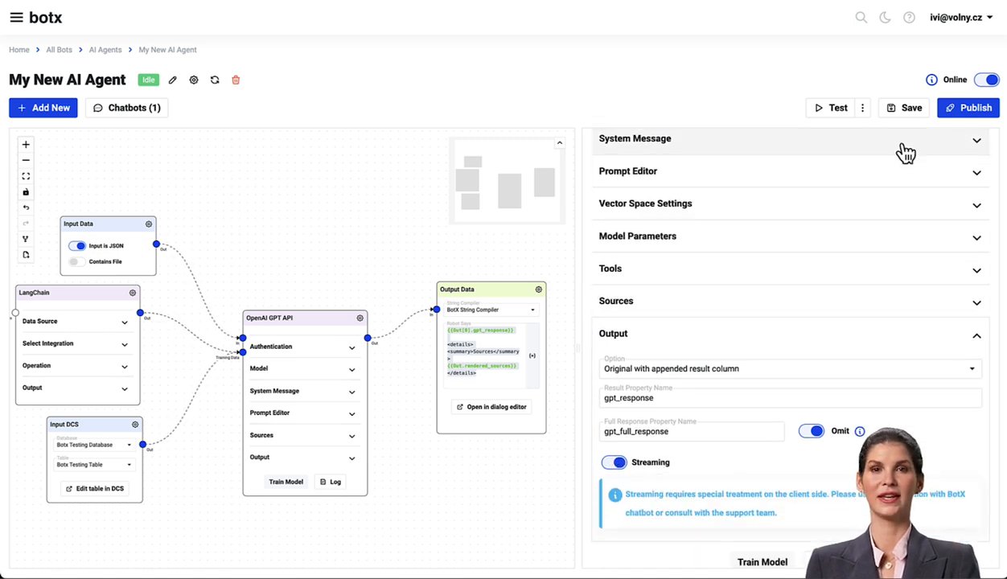
pyautogui.click(913, 109)
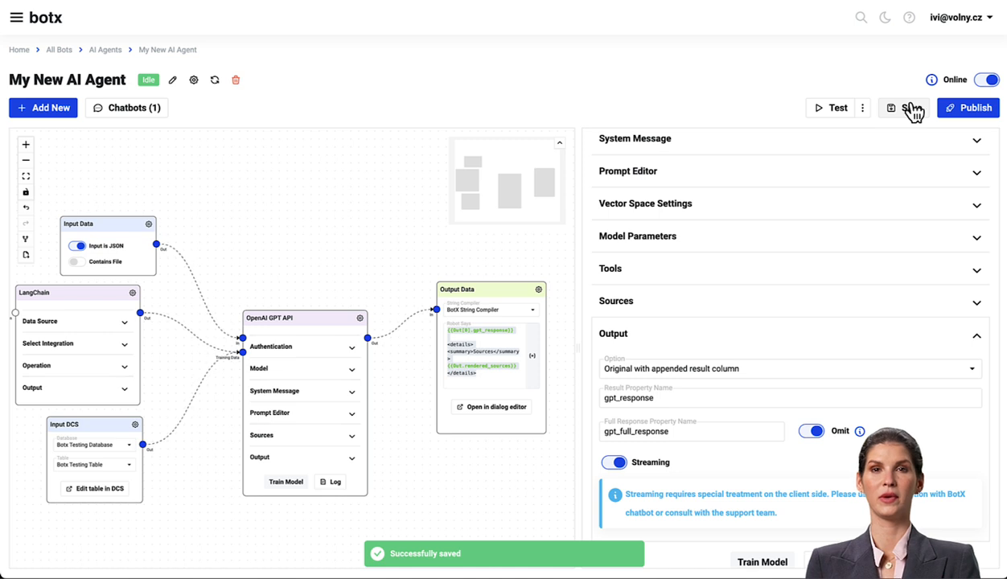
# - Restart the agent, open the chatbot widget's test, and ask "How can botx help my business?"
pyautogui.click(216, 83)
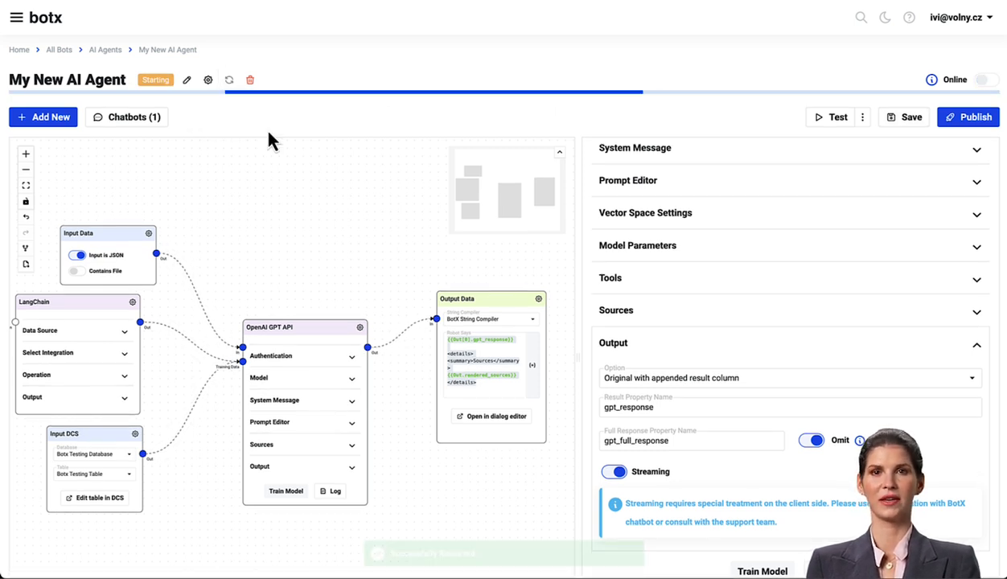
pyautogui.click(147, 107)
pyautogui.click(135, 129)
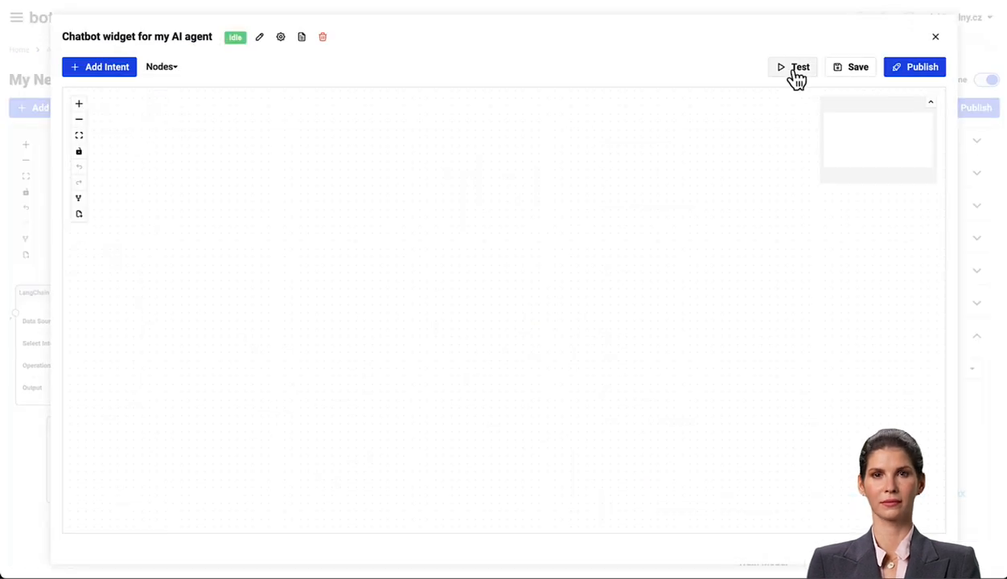
pyautogui.click(796, 71)
pyautogui.click(764, 493)
pyautogui.write('How can botx help my business?')
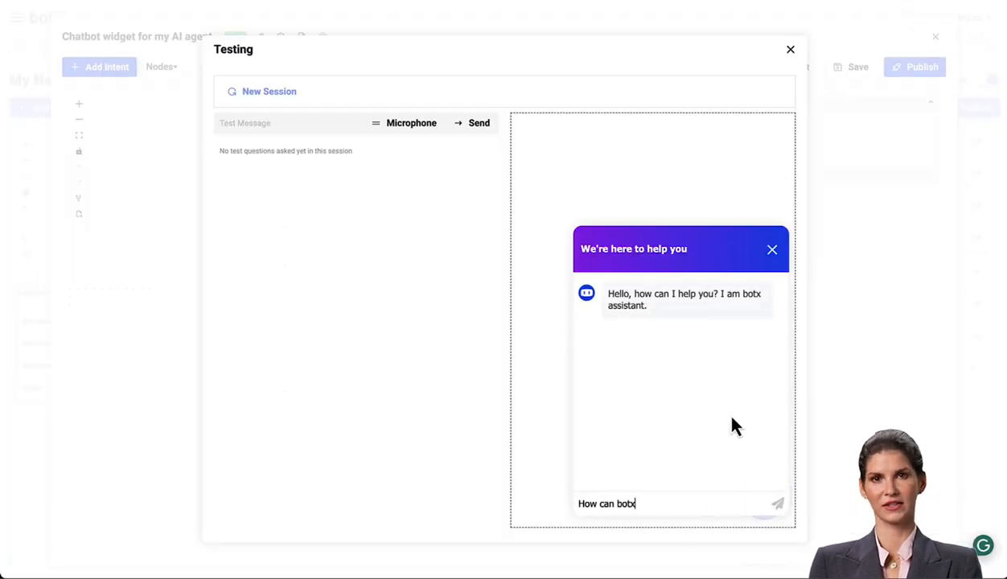
pyautogui.press('Return')
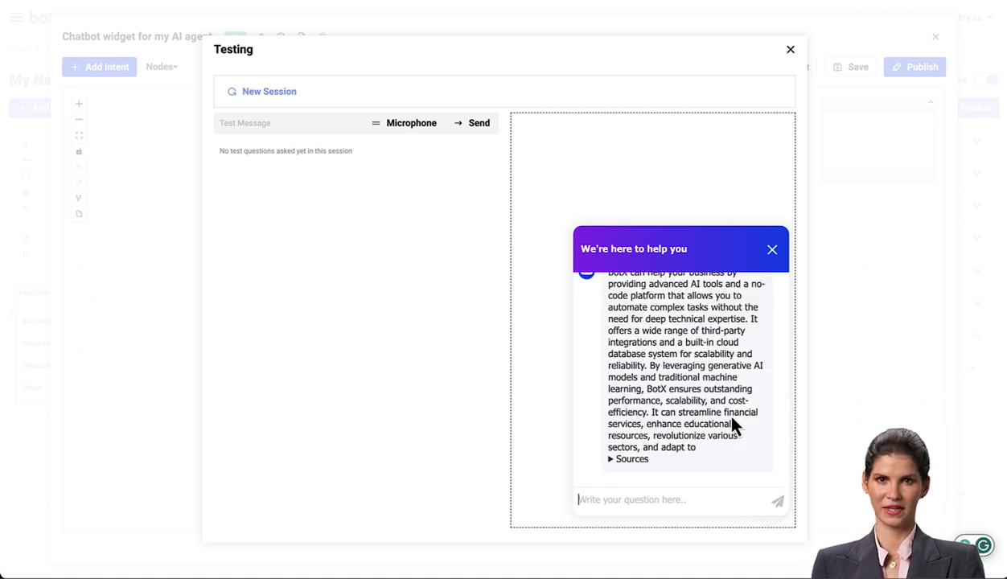
# - Scroll through the streamed answer and expand its Sources section
pyautogui.scroll(10, 692, 399)
pyautogui.scroll(-5, 692, 400)
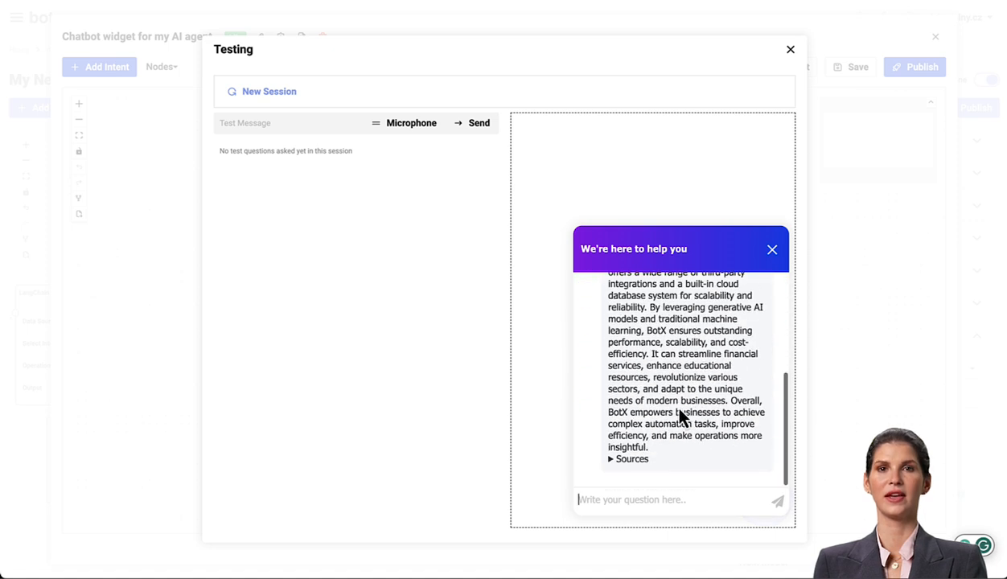
pyautogui.click(623, 457)
# - Ask the widget "What does "botx" name mean?" and check the matching entry in the Botx Testing Table
pyautogui.scroll(-3, 674, 453)
pyautogui.scroll(7, 672, 453)
pyautogui.scroll(-7, 659, 449)
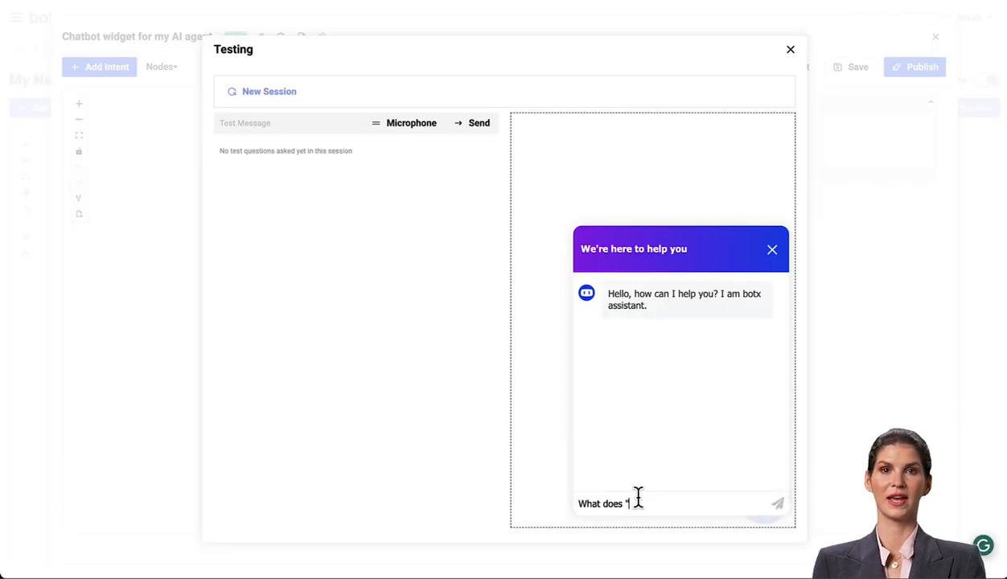
pyautogui.press('Return')
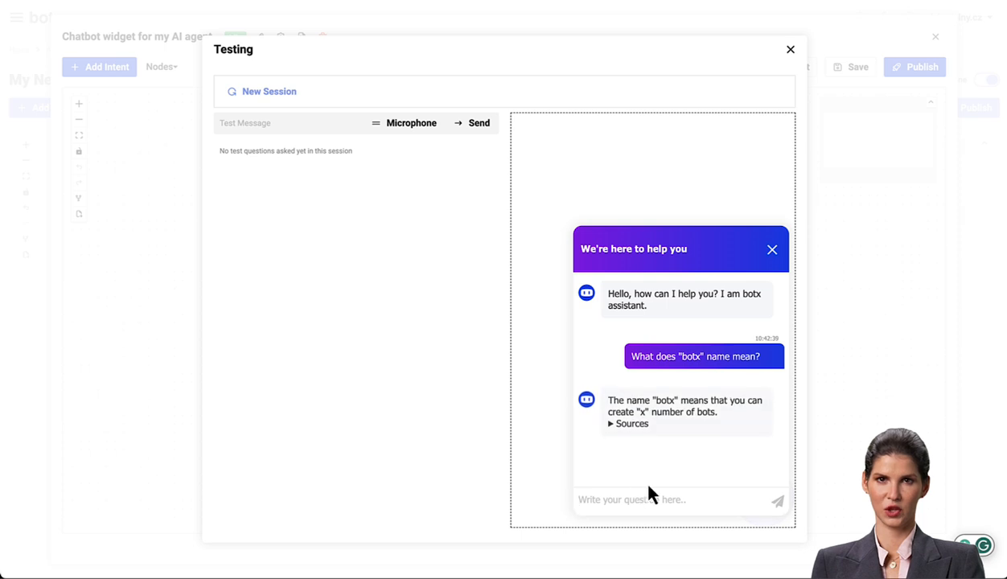
pyautogui.click(640, 141)
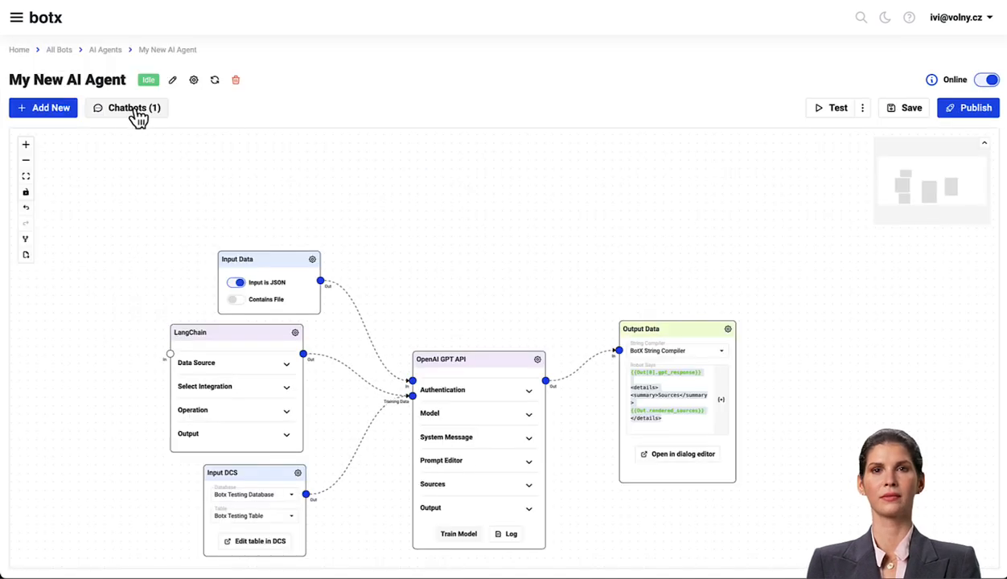
# - Add an intent to the chatbot widget with the example "How to start?" and the reply "Start by registering to our platform"
pyautogui.click(133, 110)
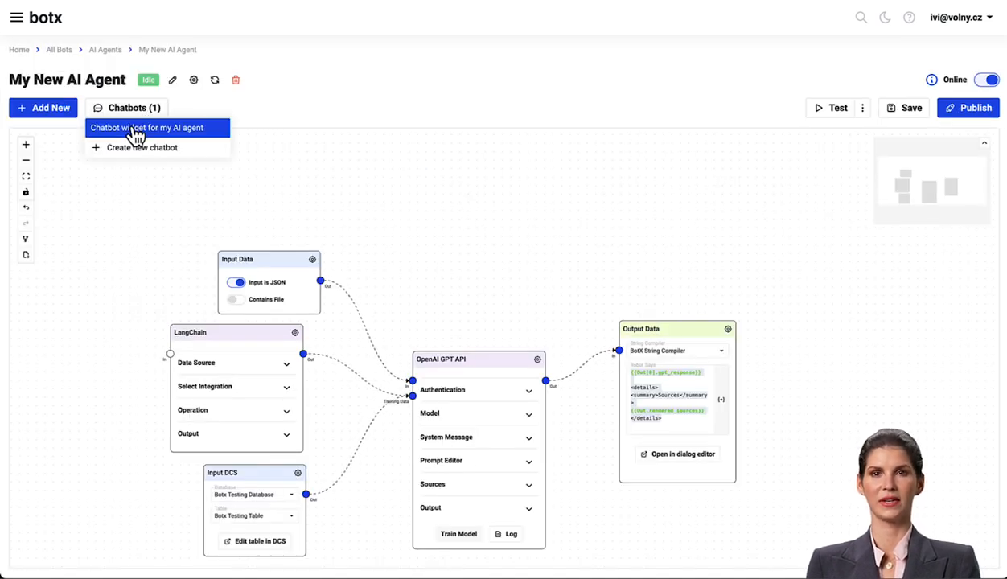
pyautogui.click(135, 130)
pyautogui.click(115, 74)
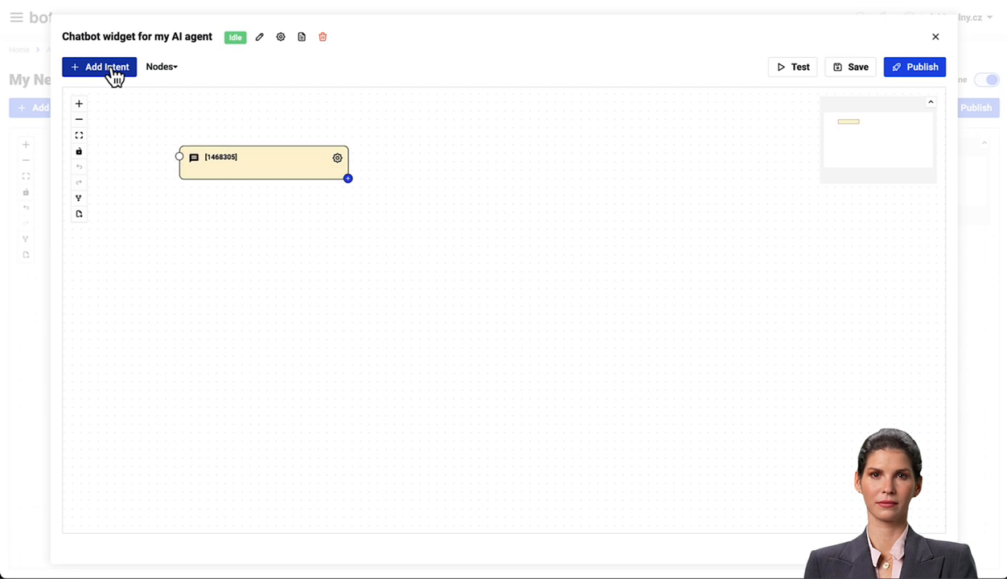
pyautogui.moveTo(248, 173); pyautogui.dragTo(221, 200)
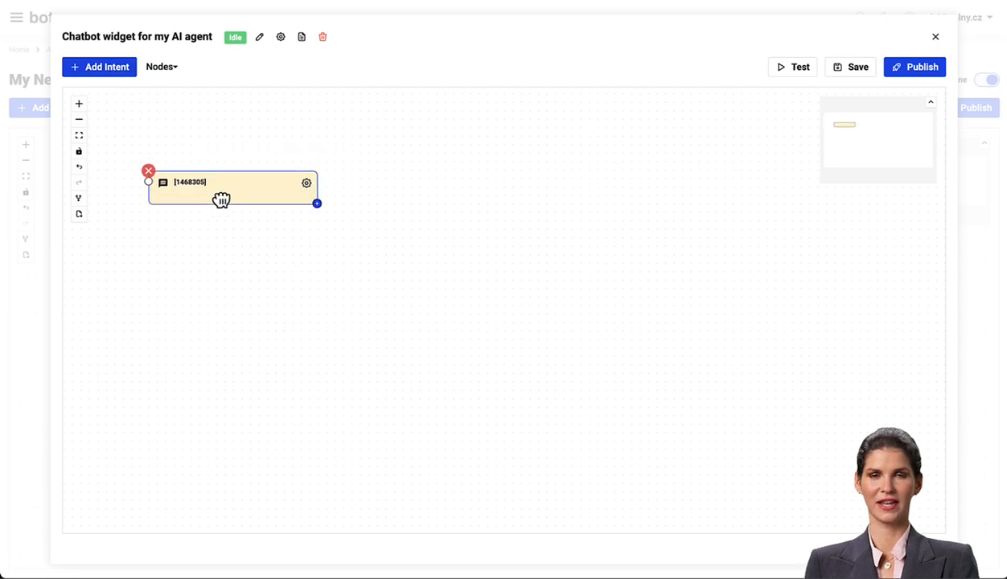
pyautogui.click(306, 183)
pyautogui.click(186, 124)
pyautogui.write('How to start?')
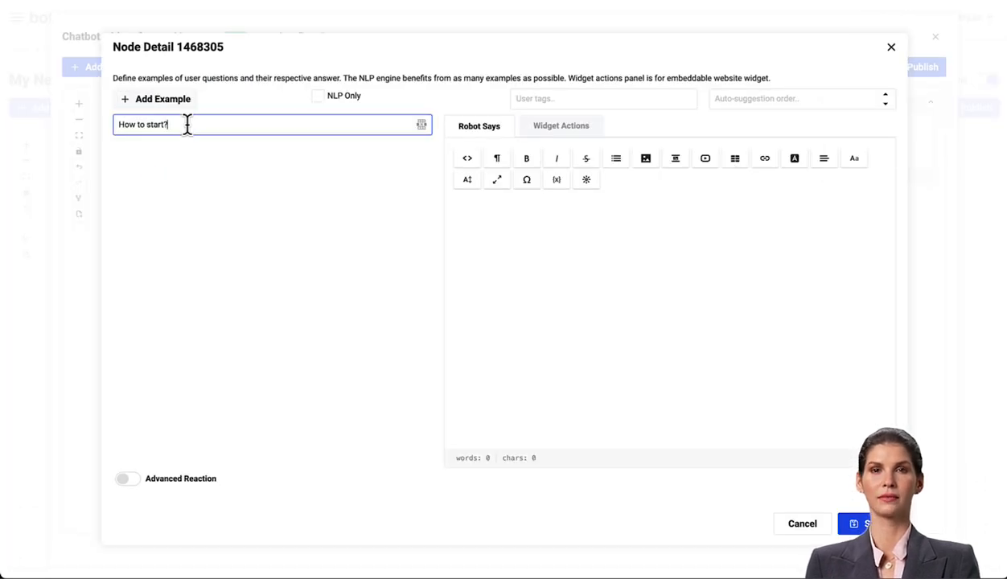
pyautogui.click(600, 265)
pyautogui.write('Start by registering to our platform')
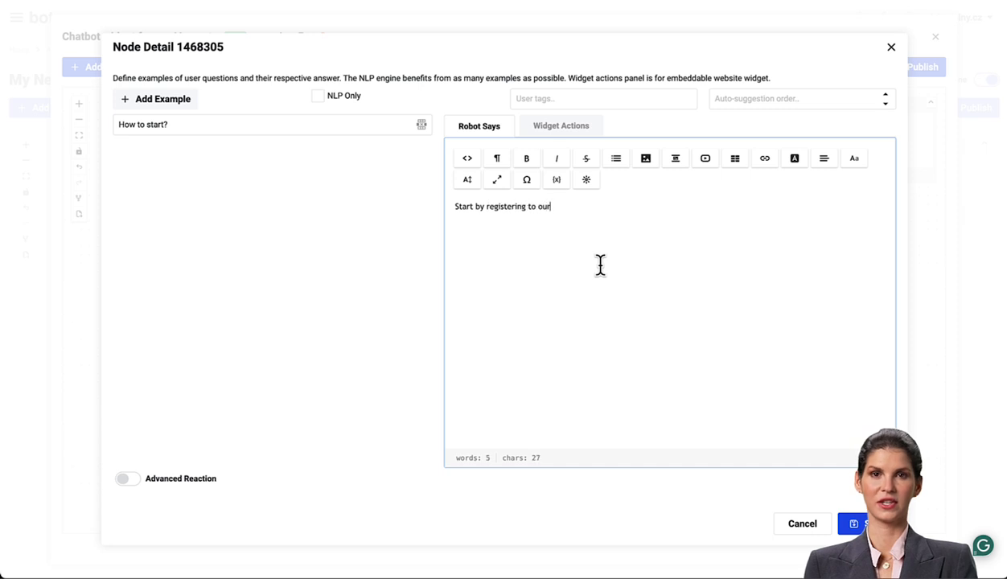
pyautogui.doubleClick(505, 205)
pyautogui.click(764, 161)
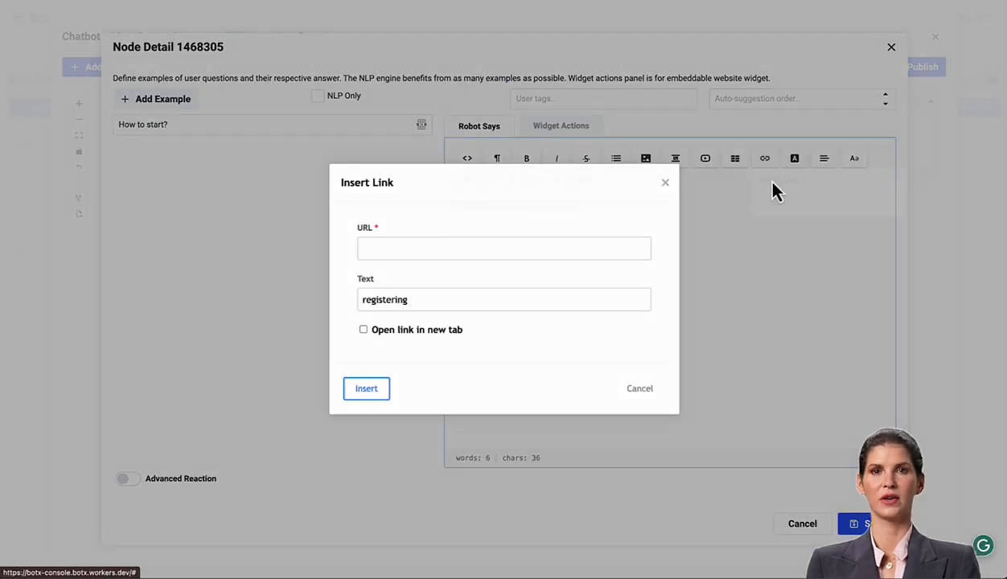
pyautogui.write('www.botx.cloud')
pyautogui.click(364, 330)
pyautogui.click(366, 389)
pyautogui.click(854, 524)
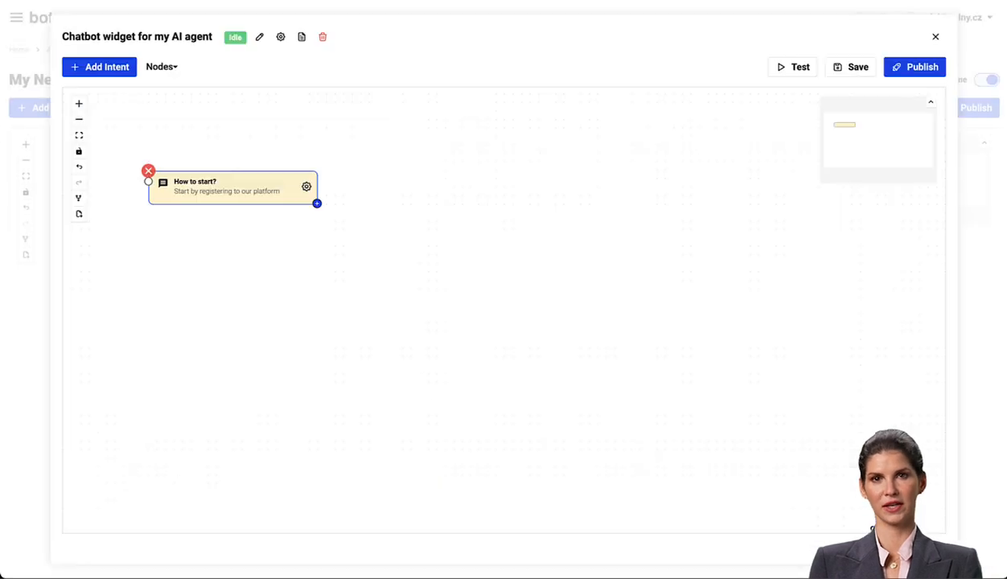
pyautogui.click(854, 71)
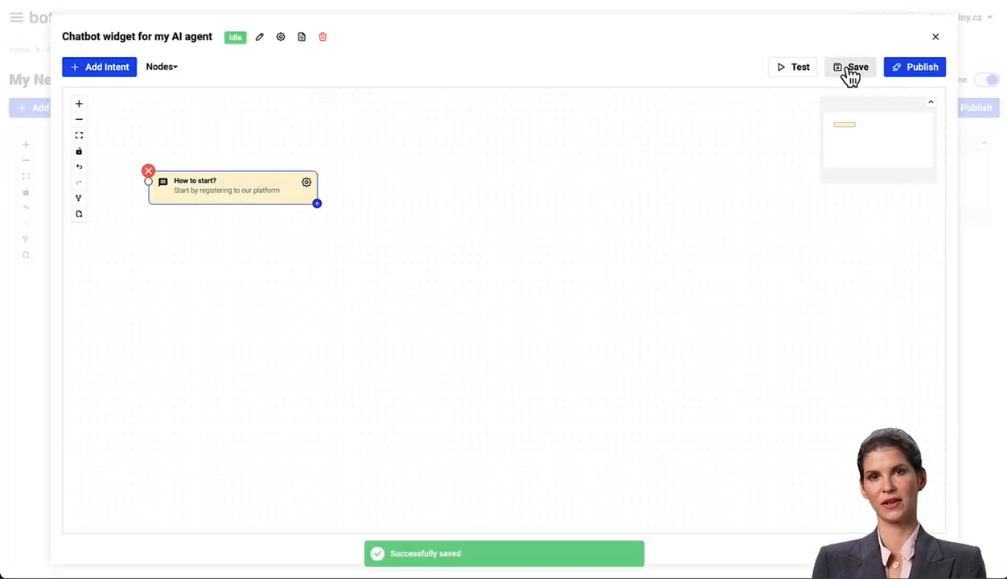
# - In the widget's Introduction Editor, add "How to start?" as a start button
pyautogui.click(917, 69)
pyautogui.click(724, 366)
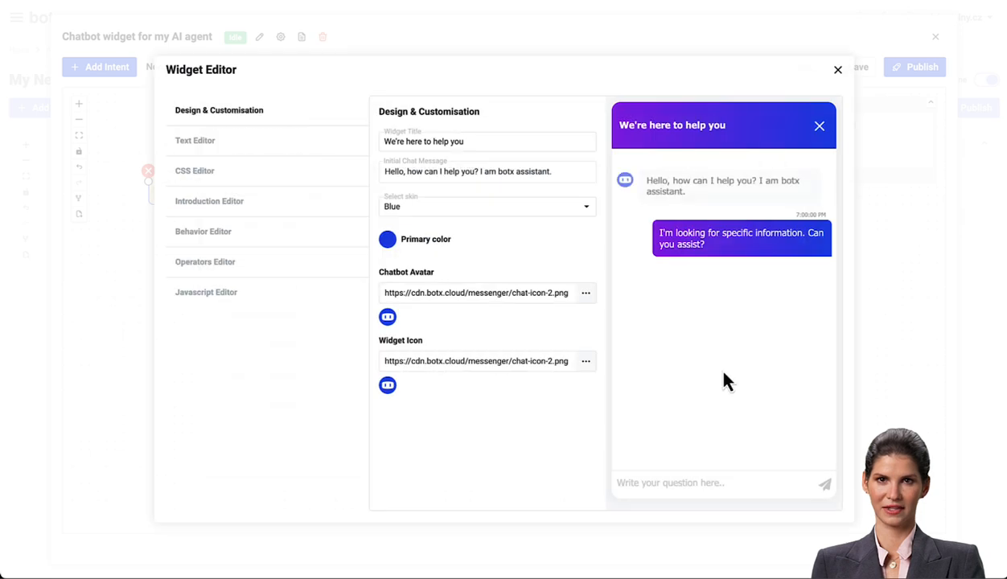
pyautogui.click(240, 208)
pyautogui.click(569, 357)
pyautogui.click(547, 413)
pyautogui.click(631, 447)
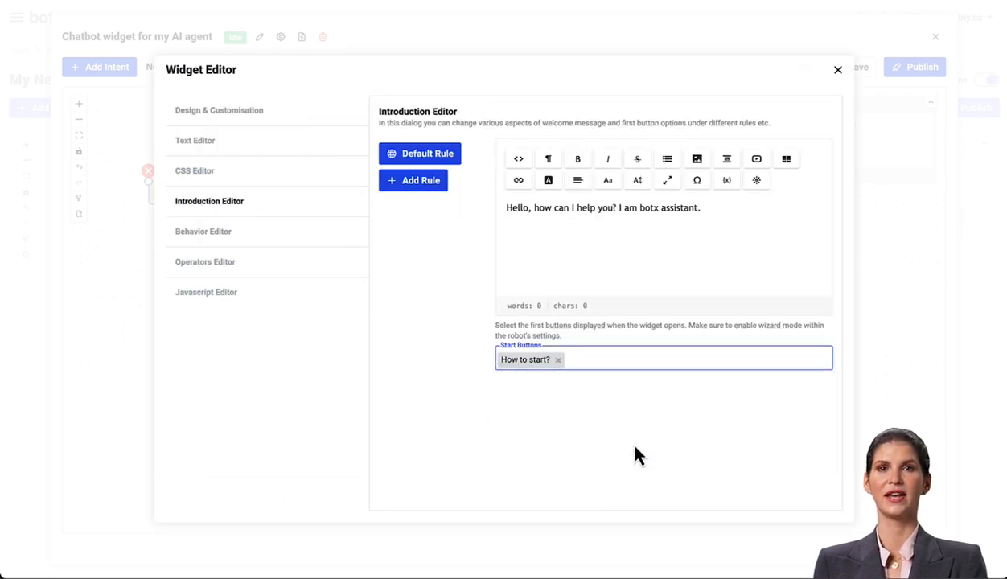
pyautogui.click(837, 70)
# - Test the widget by choosing the "How to start?" button and following the registering link to the botx website
pyautogui.click(761, 437)
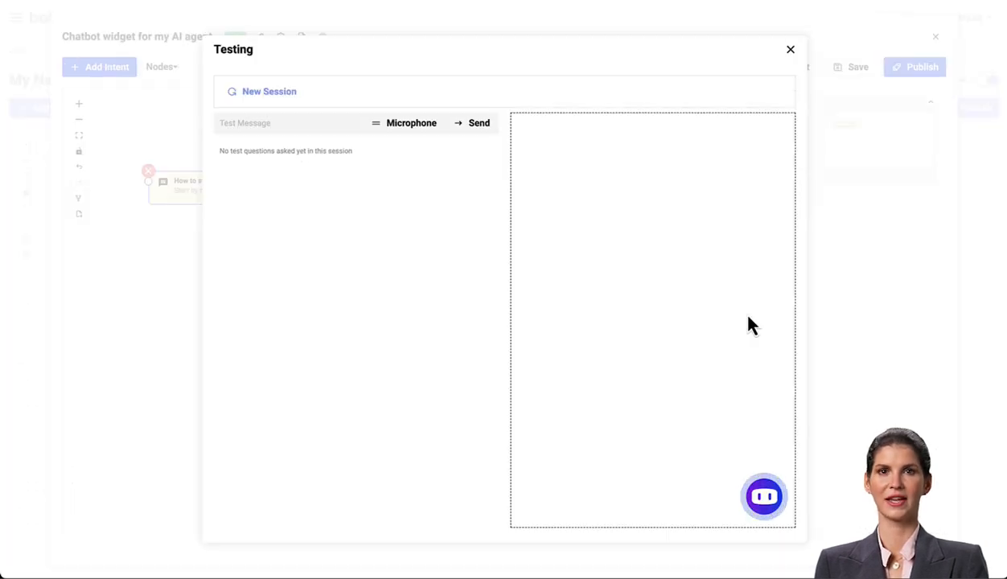
pyautogui.click(764, 498)
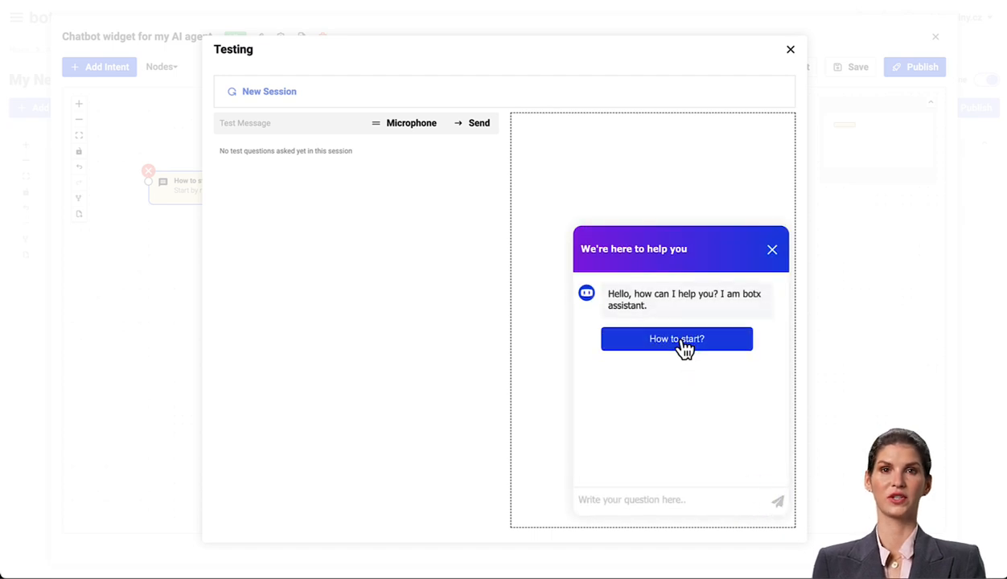
pyautogui.click(681, 344)
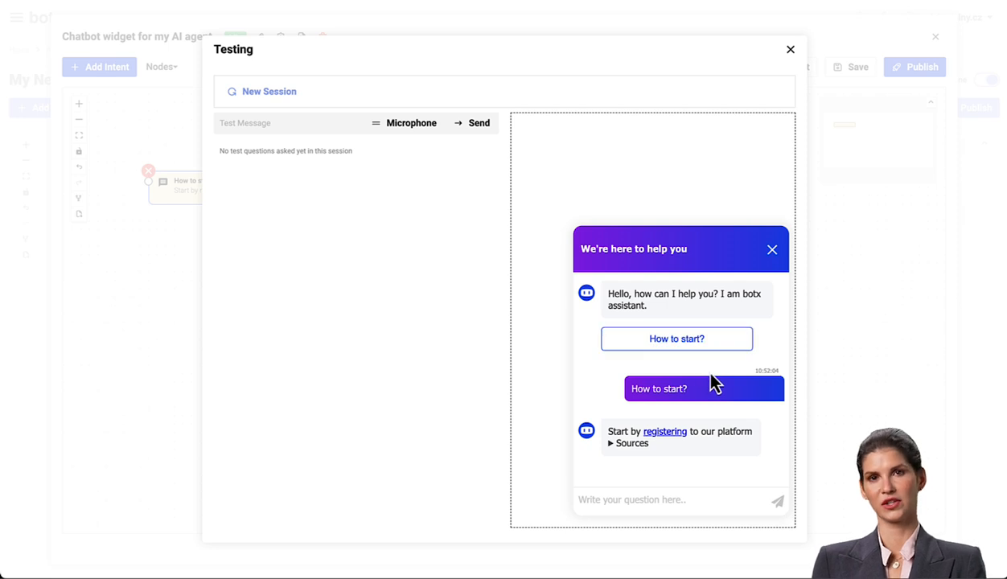
pyautogui.click(671, 436)
pyautogui.click(872, 528)
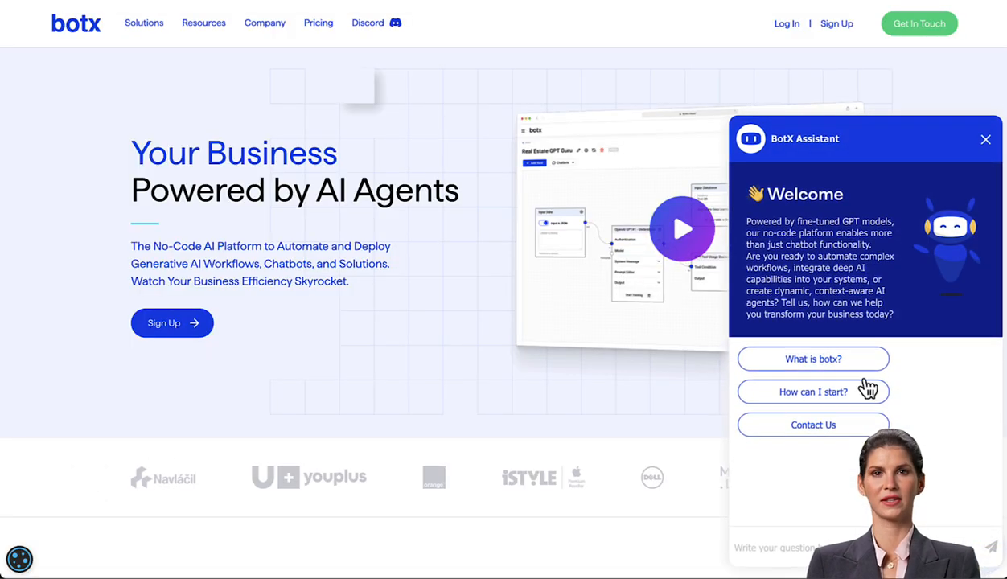
pyautogui.scroll(-3, 362, 314)
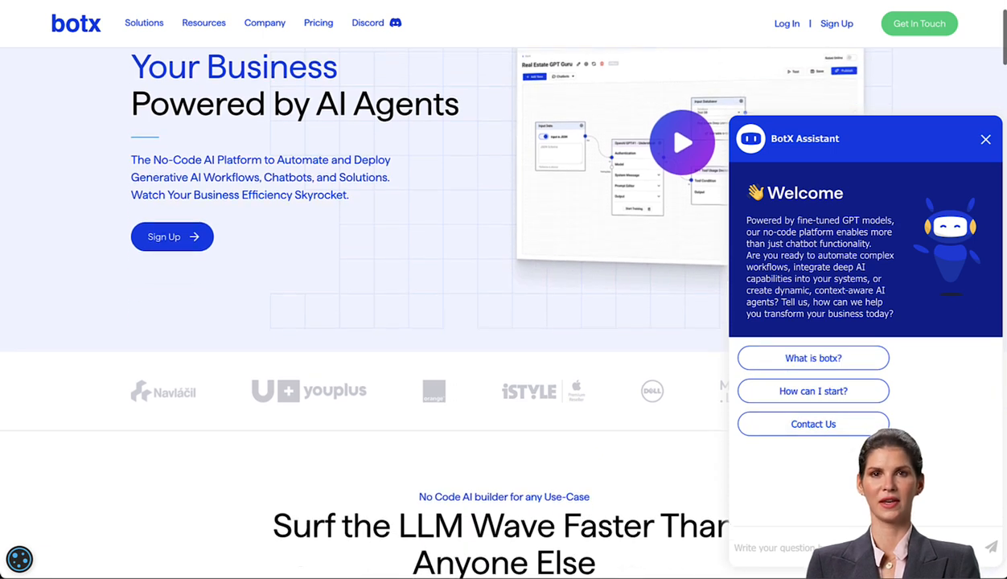